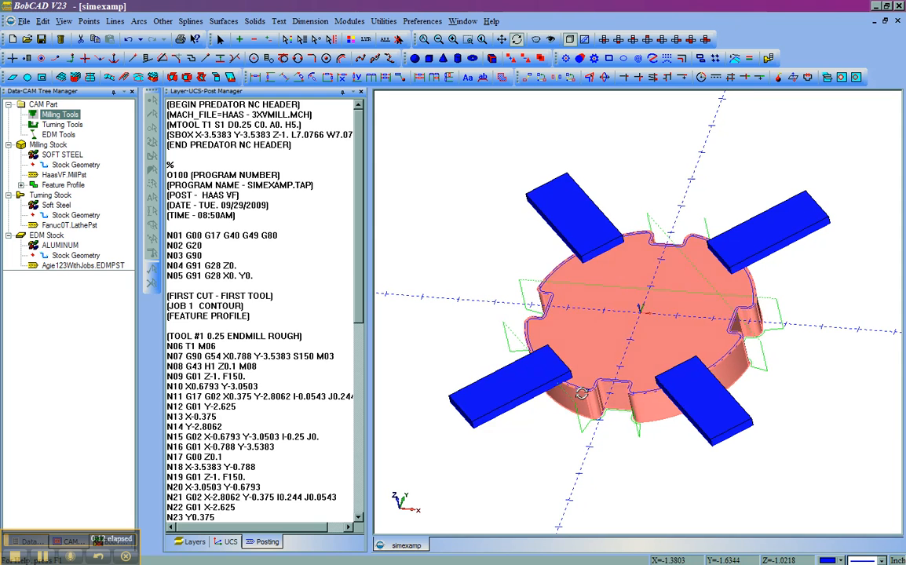
Create a new blank drawing and return to the simexamp drawing
key("Escape")
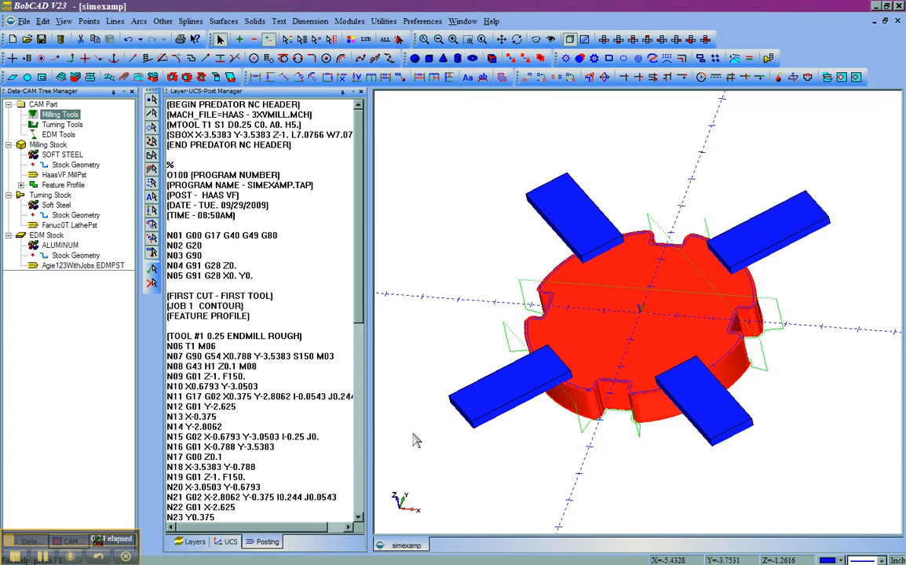
left_click(24, 23)
left_click(28, 34)
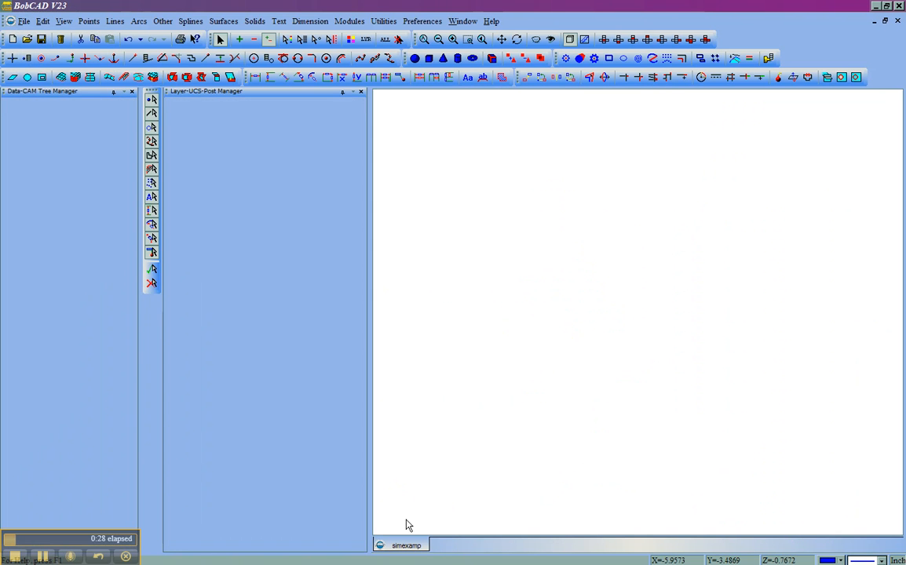
left_click(415, 546)
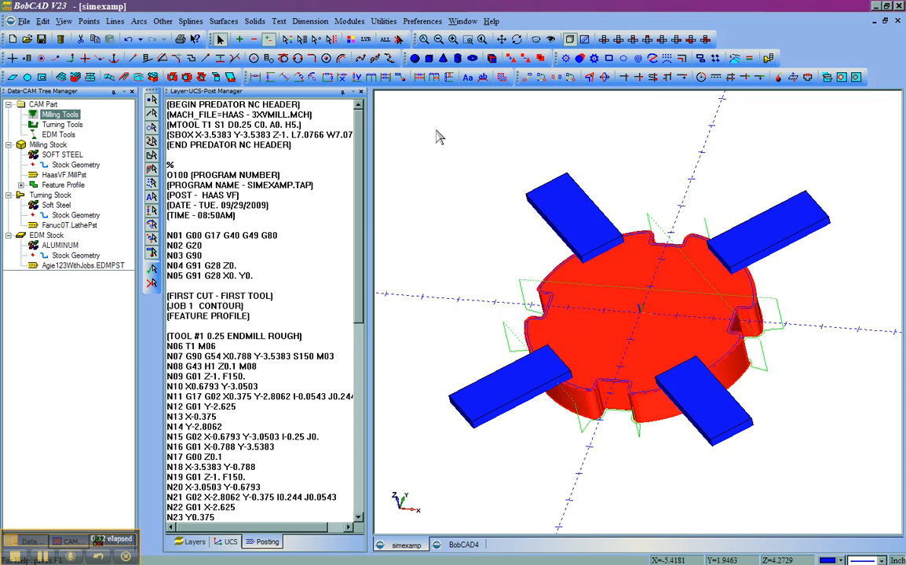
Clear the current selection and copy the four rectangular clamp solids around the round part
left_click(361, 40)
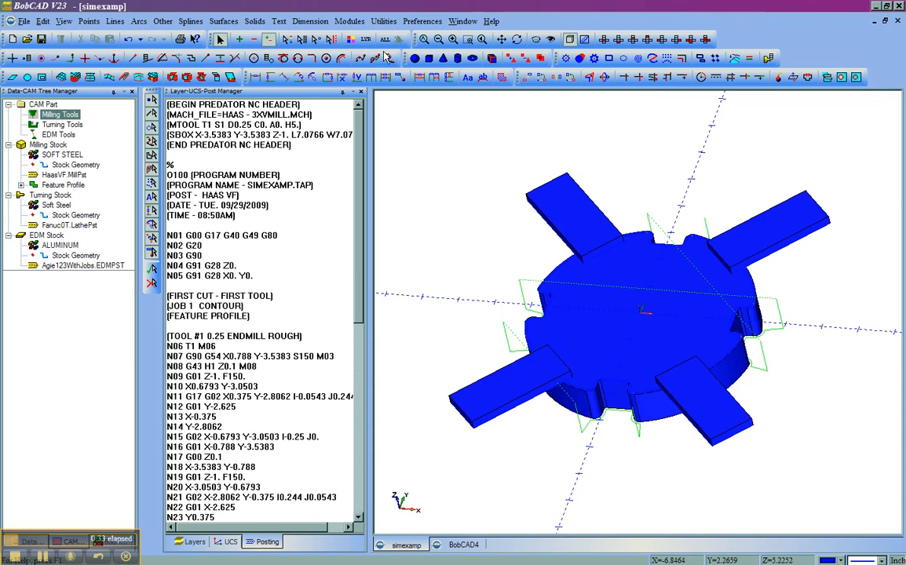
left_click(550, 200)
left_click(707, 228)
left_click(706, 404)
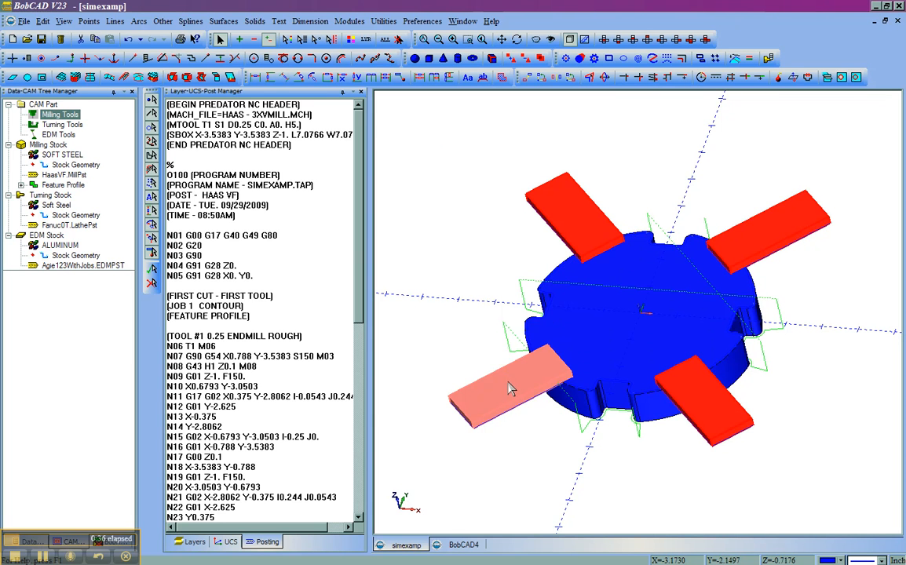
left_click(487, 384)
left_click(42, 21)
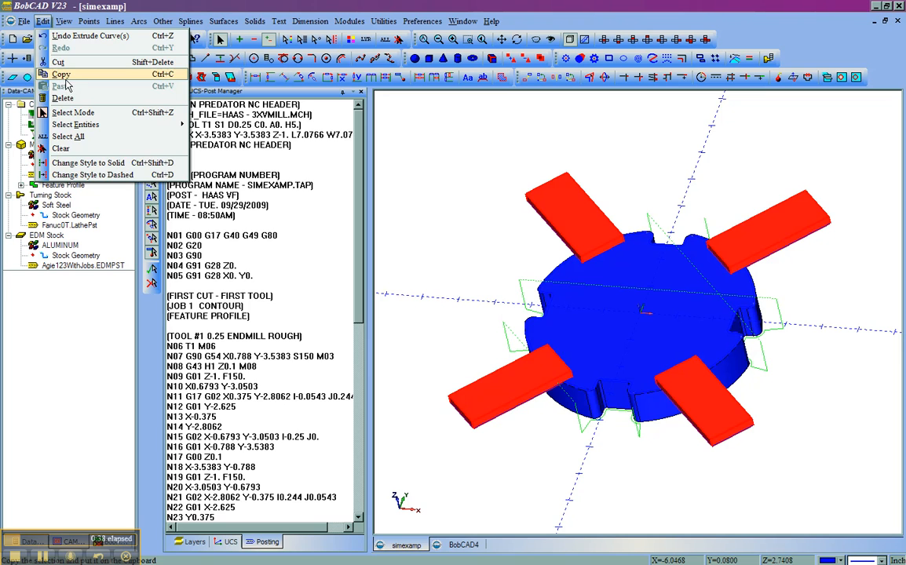
left_click(63, 73)
Paste the four copied clamps into the blank BobCAD4 drawing
left_click(472, 547)
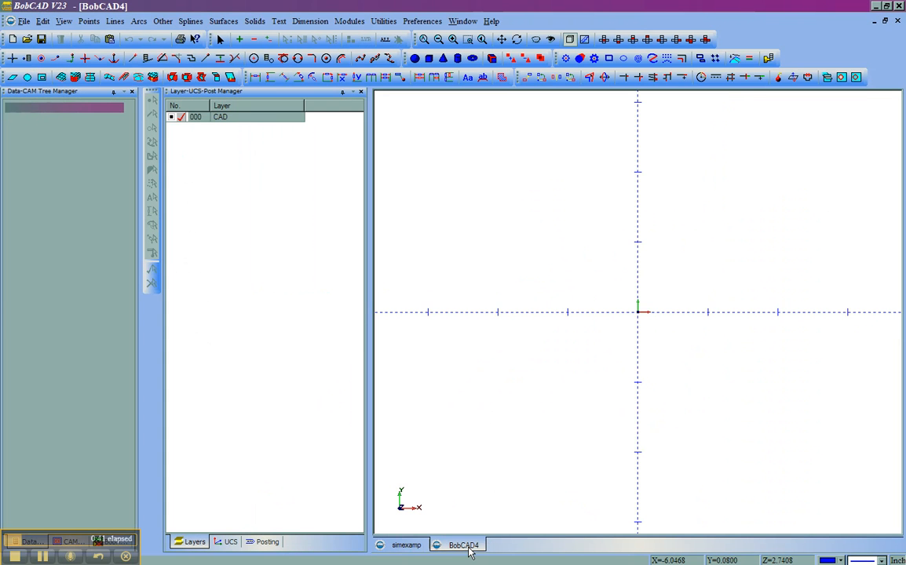
left_click(43, 21)
left_click(61, 86)
middle_click_drag(690, 448, 679, 408)
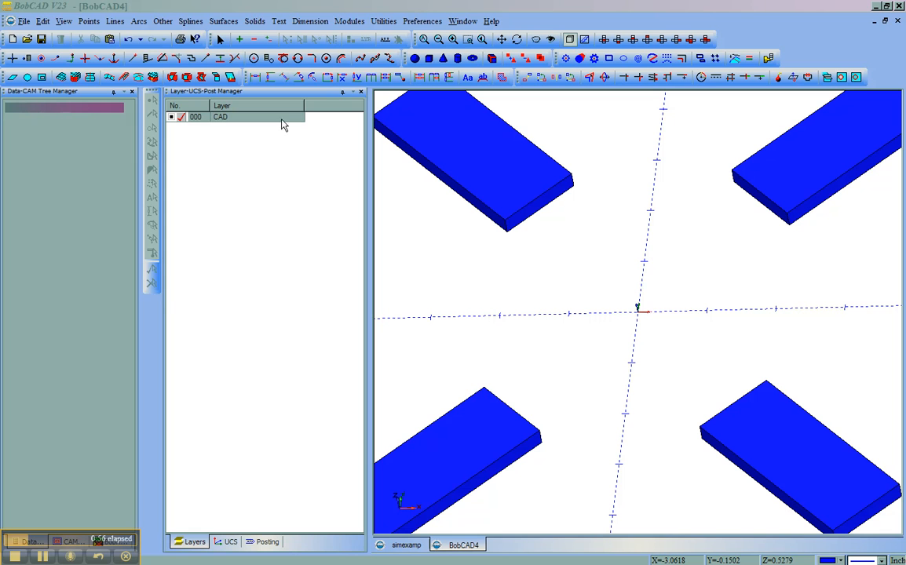
Start saving the clamp drawing under a new name and browse to Program Files on Local Disk (C:)
left_click(24, 20)
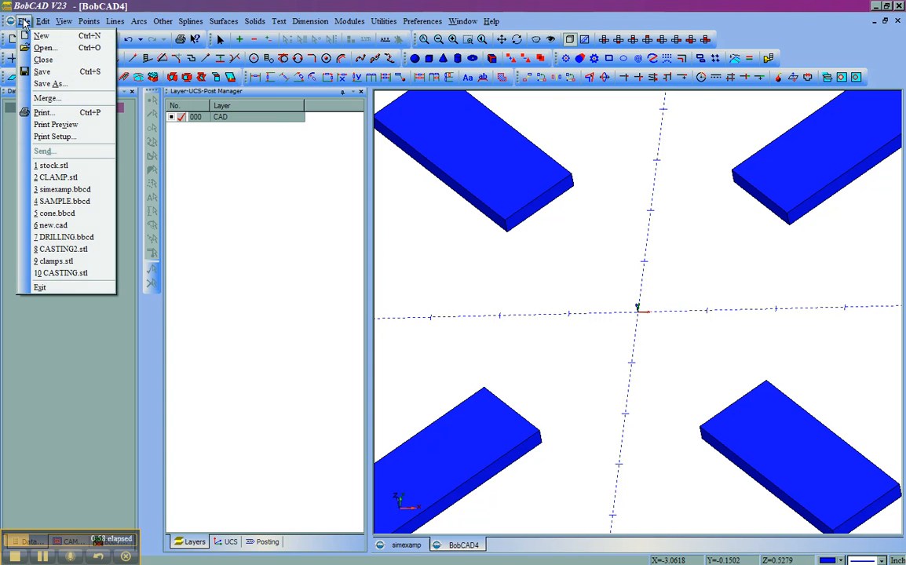
left_click(62, 85)
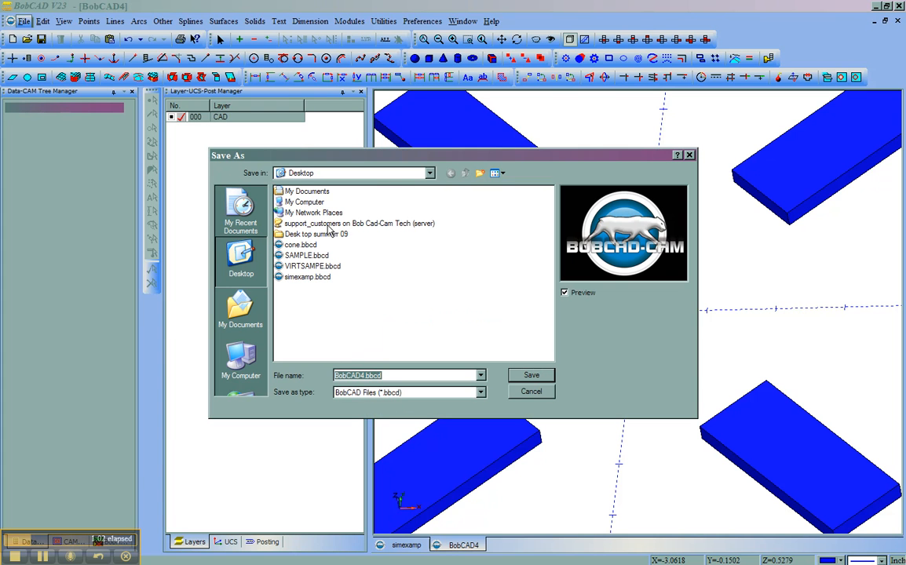
left_click(431, 175)
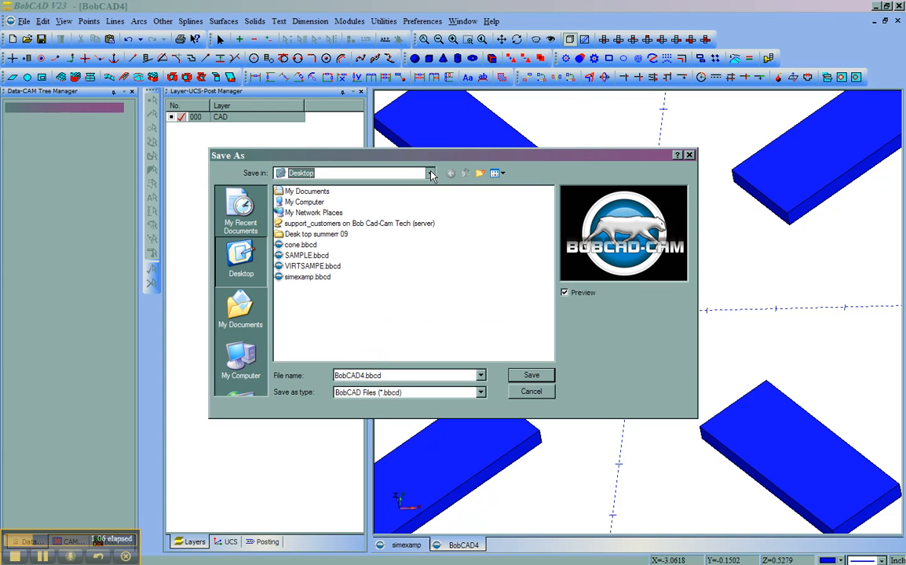
left_click(430, 174)
left_click(317, 225)
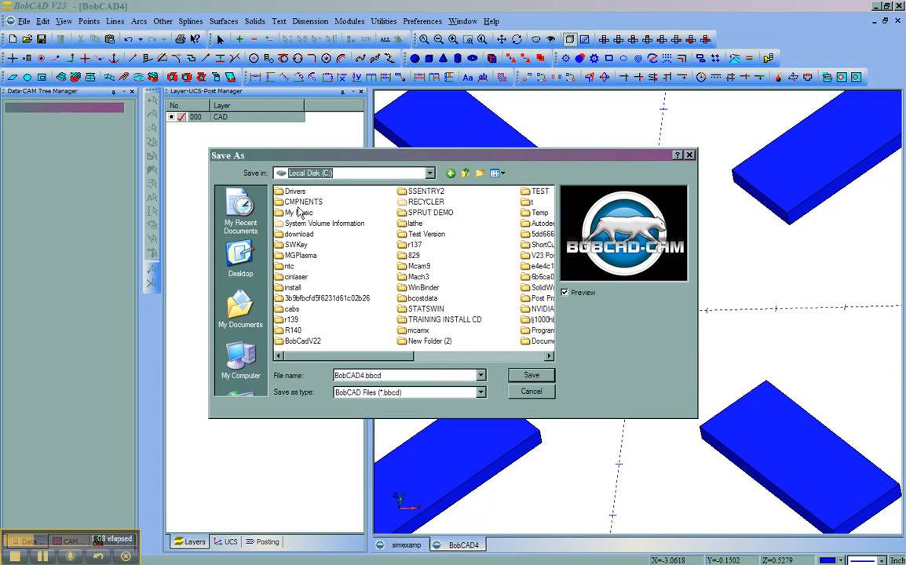
left_click(300, 204)
key("p")
key("p")
key("Return")
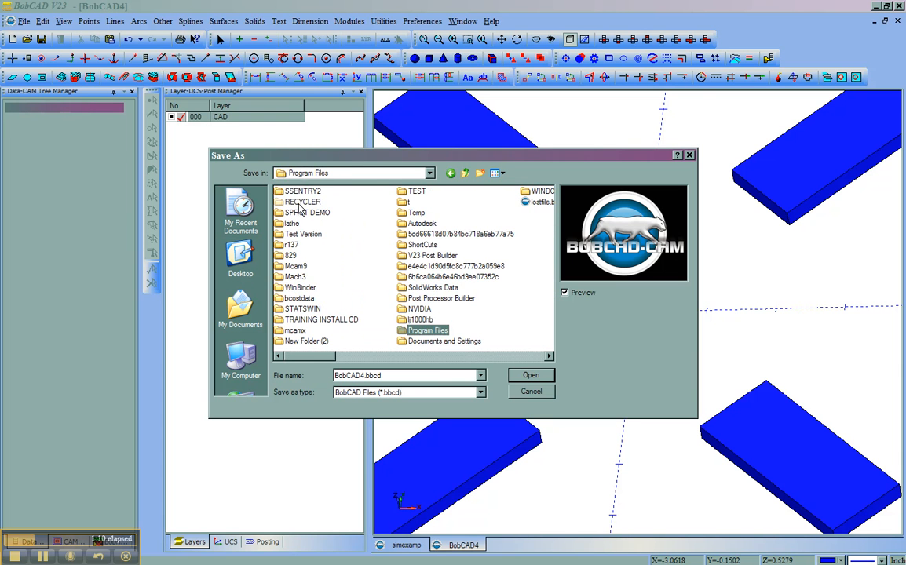
Set the save location to the Stock folder under Predator Software, Common Files
left_click(296, 203)
key("p")
key("r")
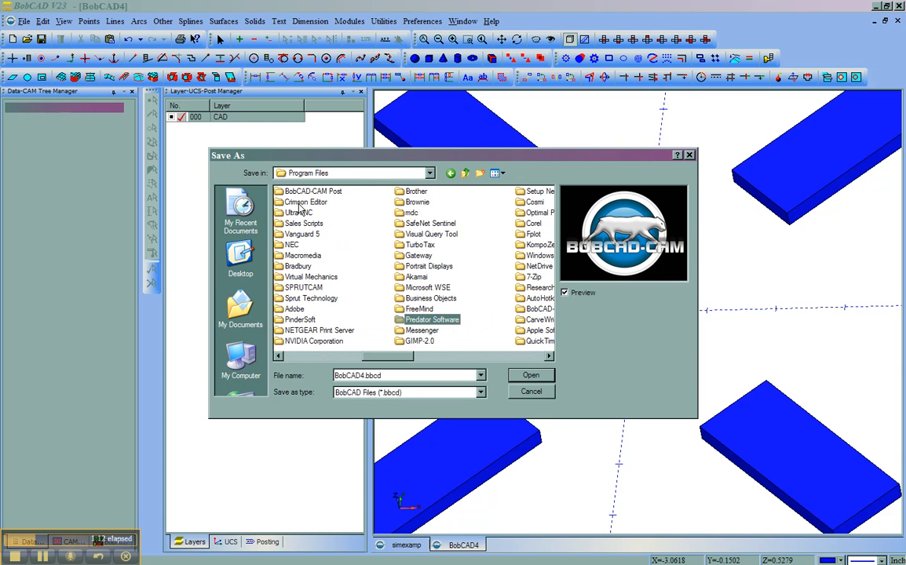
key("Return")
left_click(299, 203)
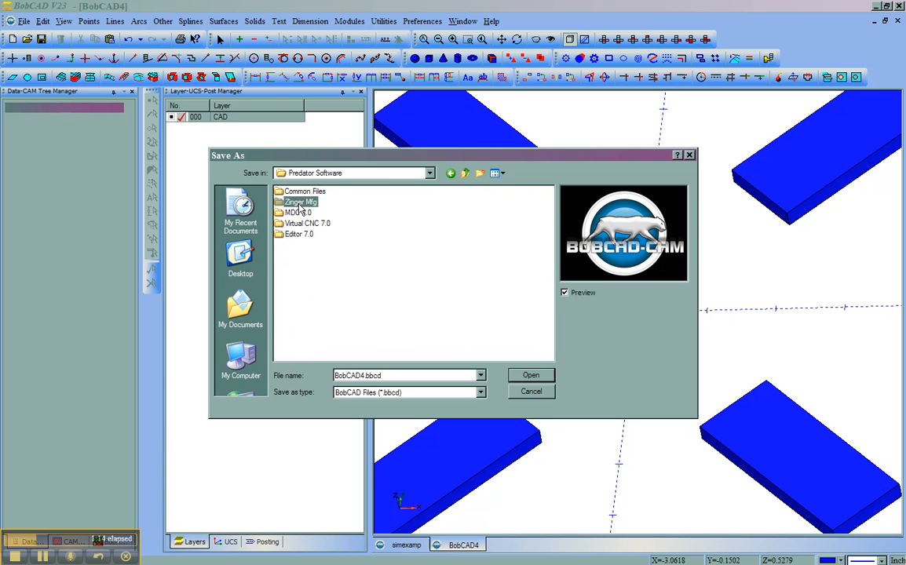
key("Up")
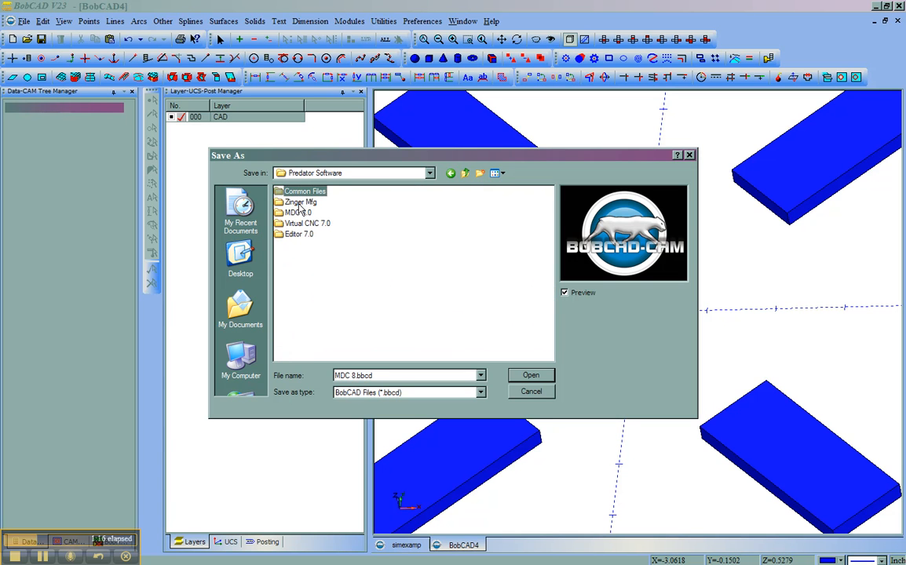
key("Return")
key("Down")
key("Down")
key("Down")
key("Down")
key("Down")
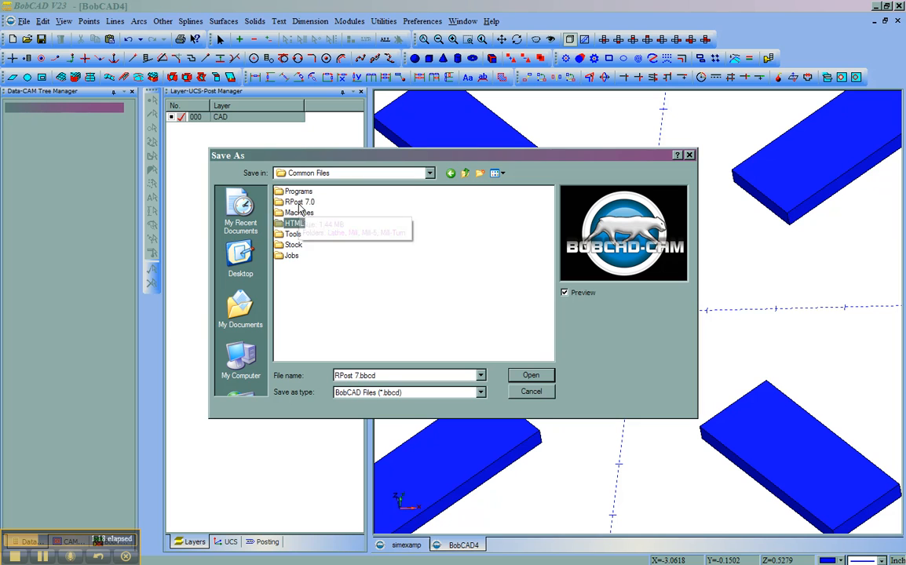
key("Return")
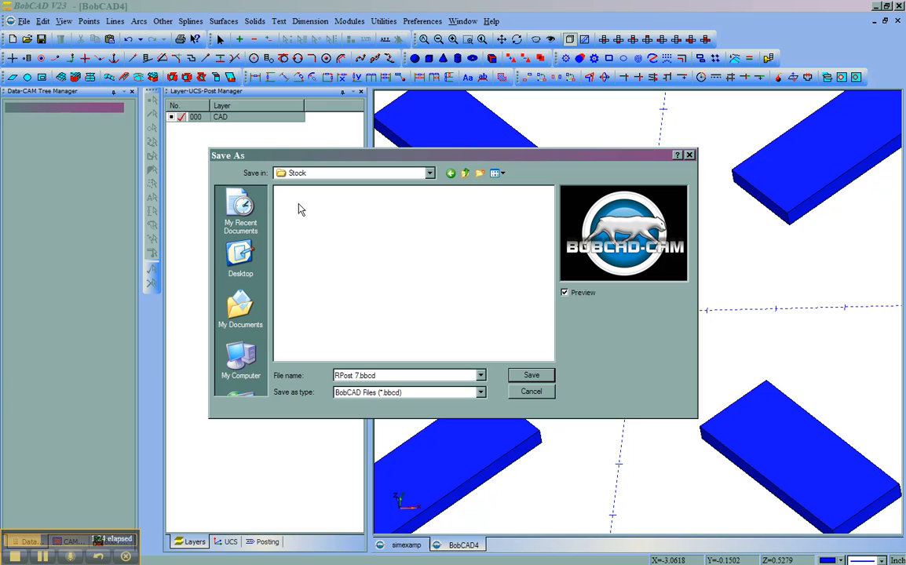
Save the clamps as an STL file named clamp
left_click(481, 393)
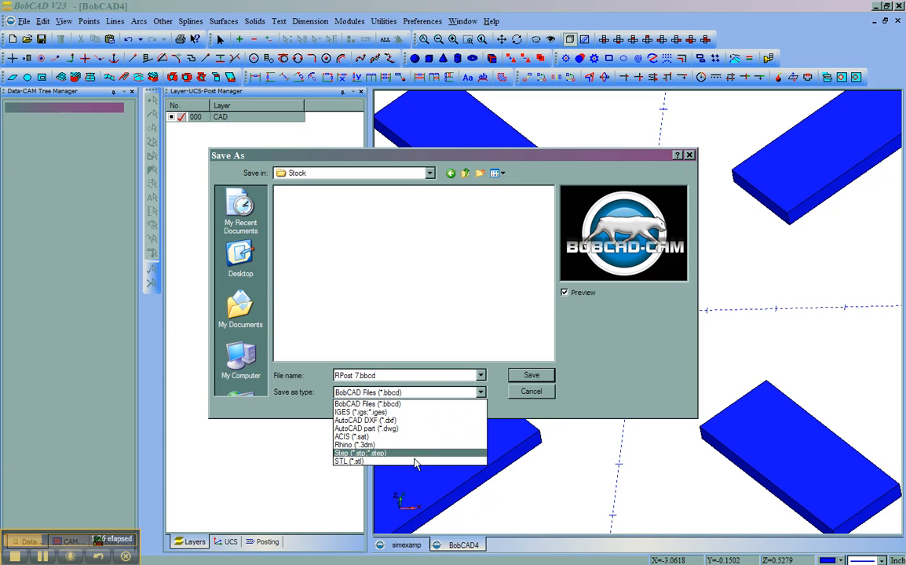
left_click(411, 459)
left_click(375, 375)
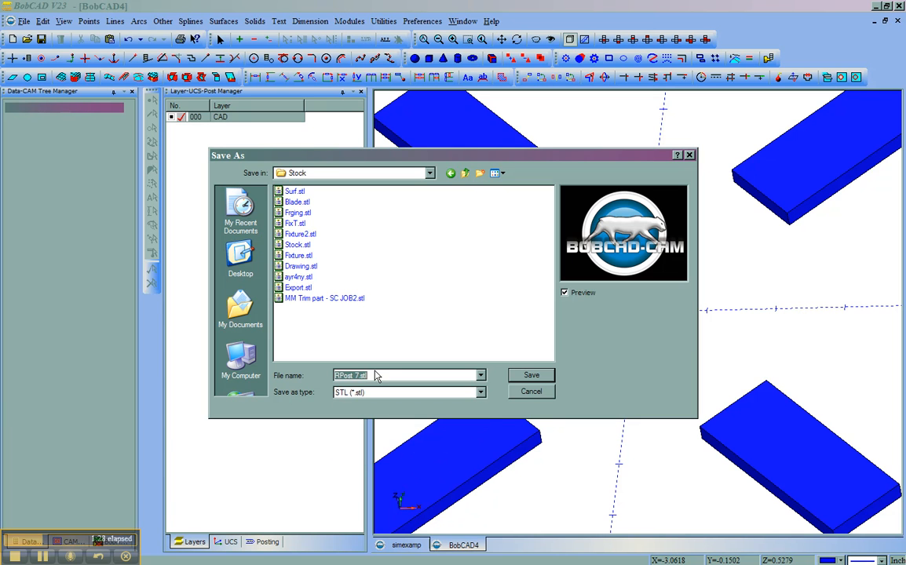
type("clamp")
left_click(537, 376)
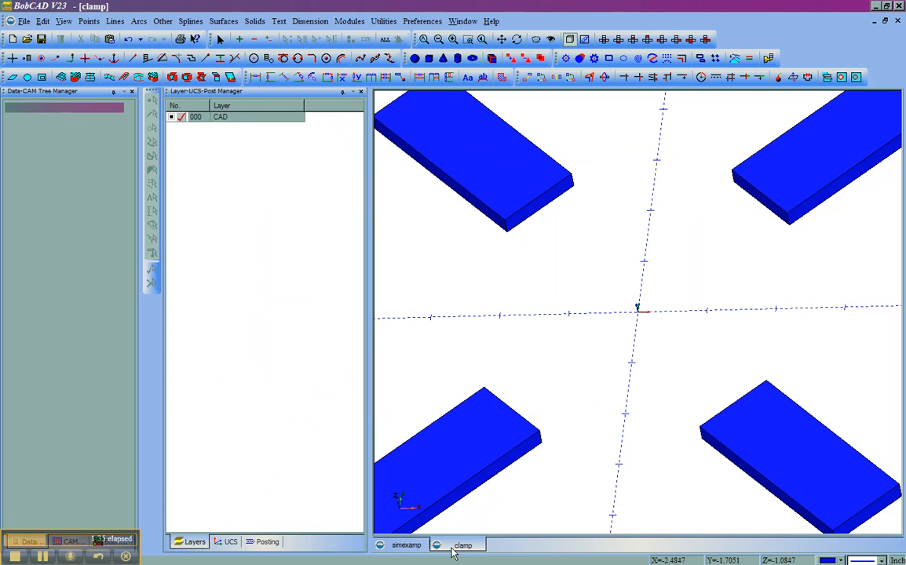
Return to the simexamp drawing, clear the clamp selection and copy only the round notched part
left_click(406, 544)
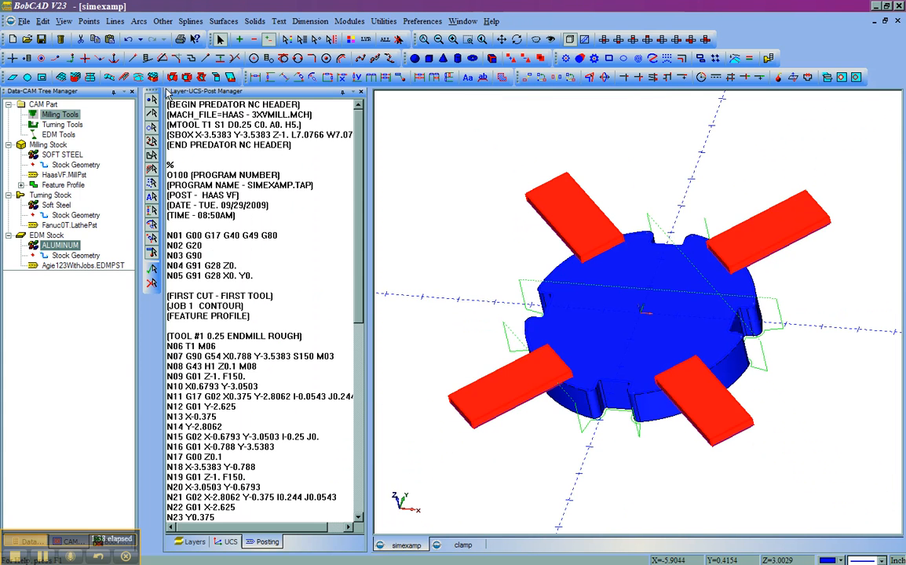
left_click(402, 42)
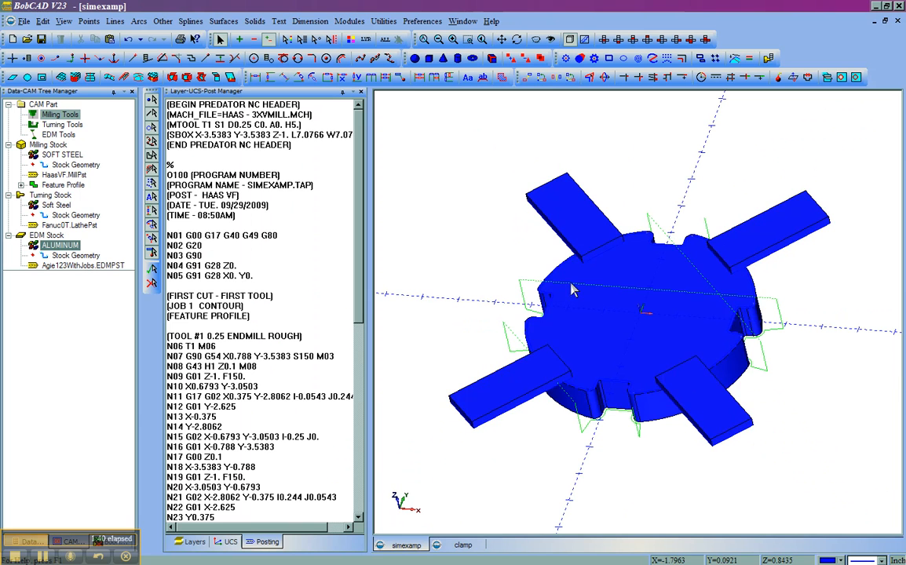
left_click(567, 284)
left_click(42, 21)
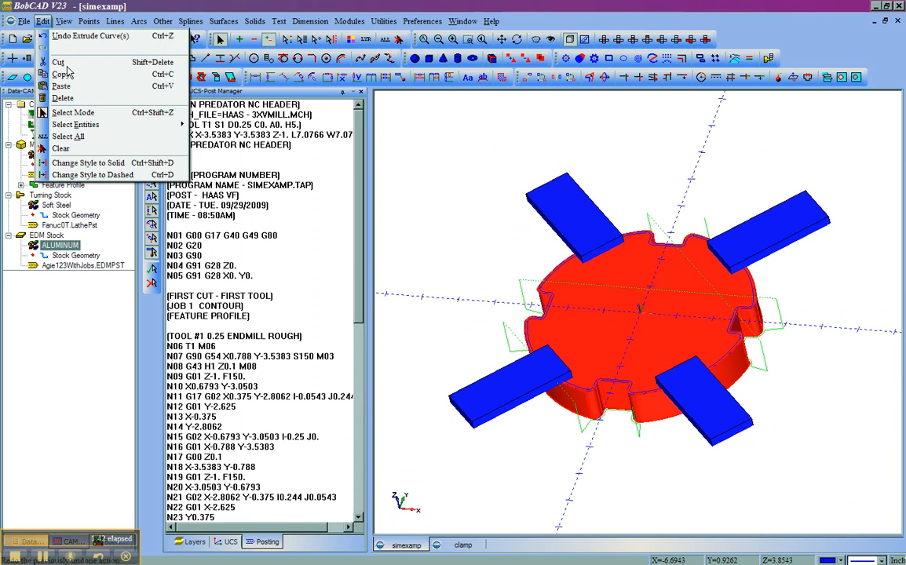
left_click(74, 74)
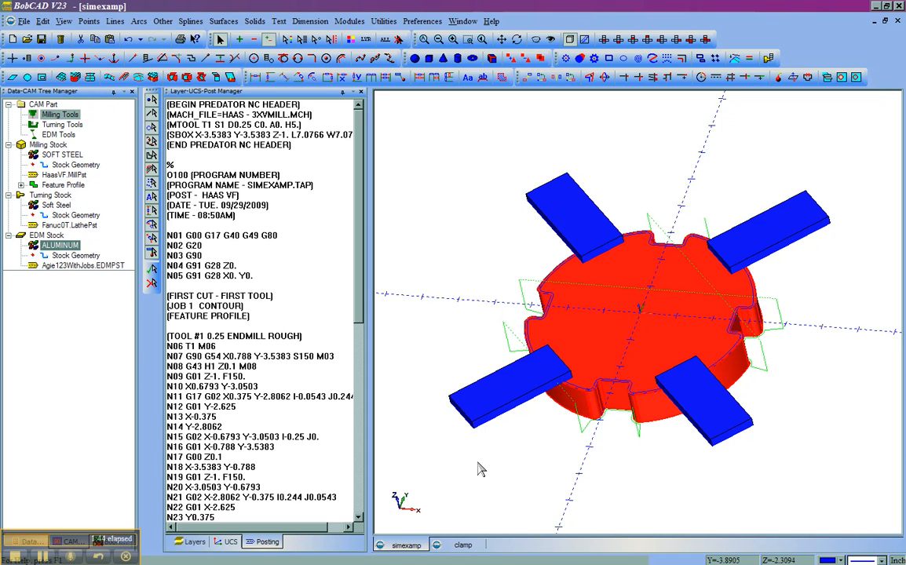
Create another new drawing and paste the round notched part into it
left_click(24, 21)
left_click(24, 21)
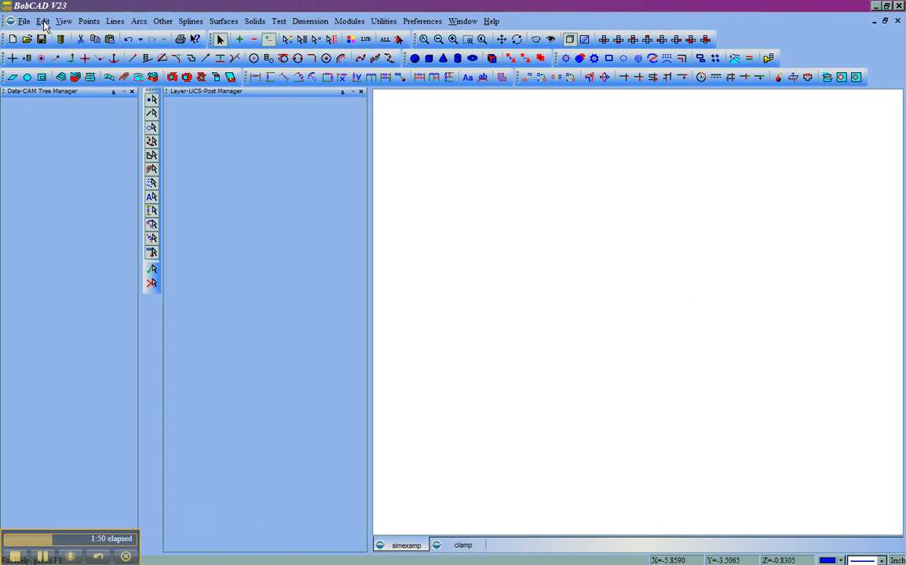
left_click(44, 22)
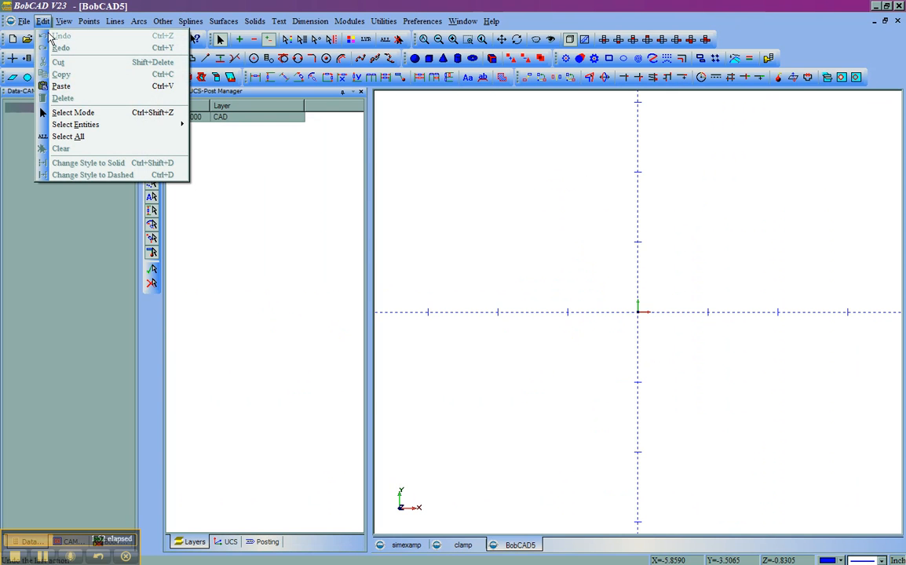
left_click(73, 87)
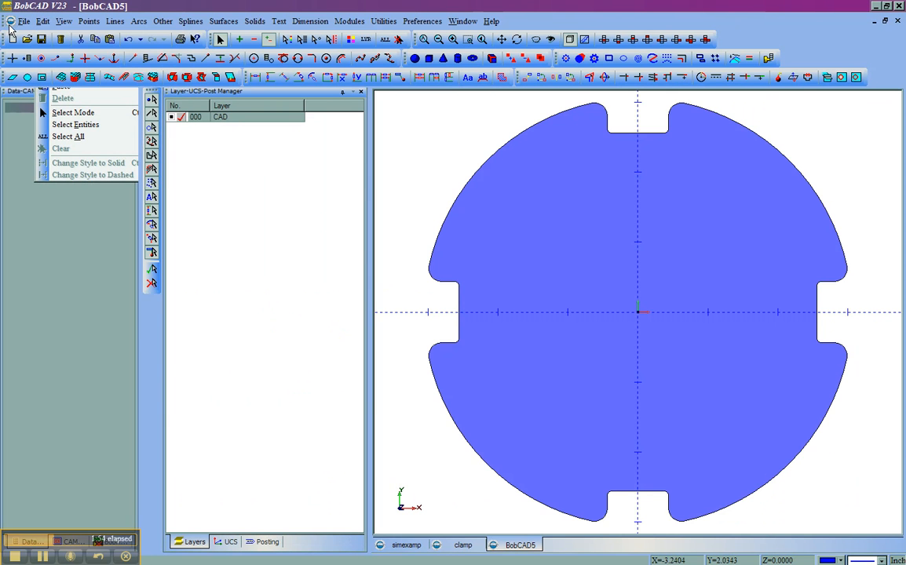
Save the pasted part as an STL file named stock in the Stock folder, replacing the existing file
left_click(24, 21)
left_click(47, 112)
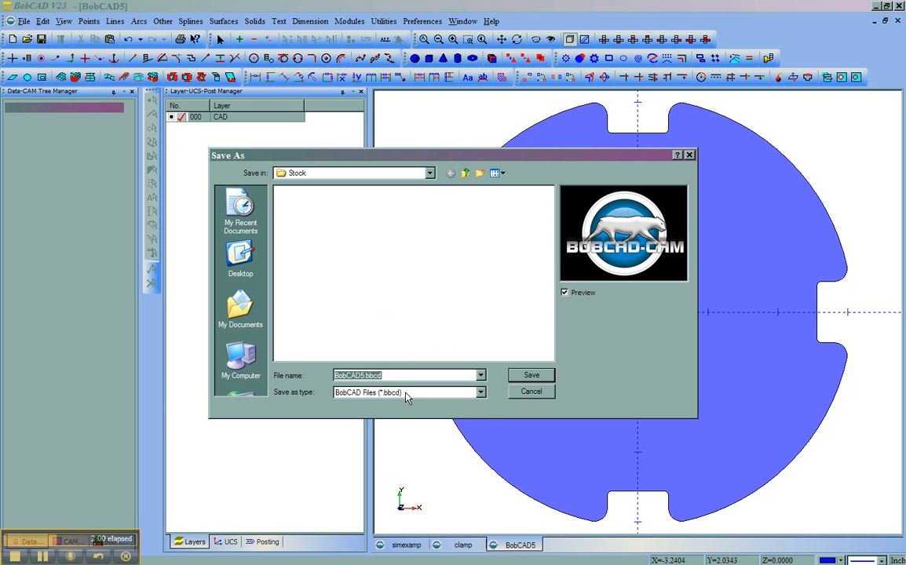
left_click(407, 399)
left_click(403, 463)
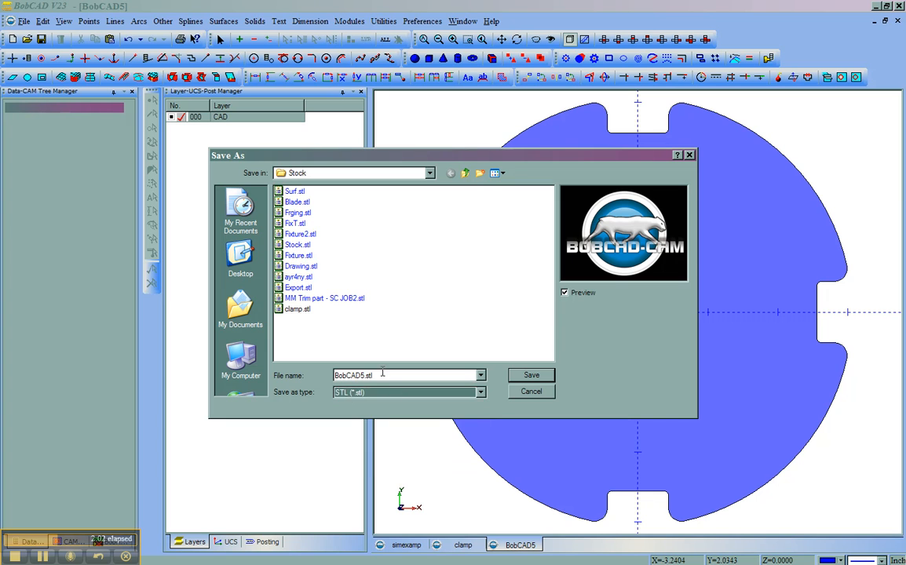
left_click_drag(374, 374, 295, 375)
type("stock")
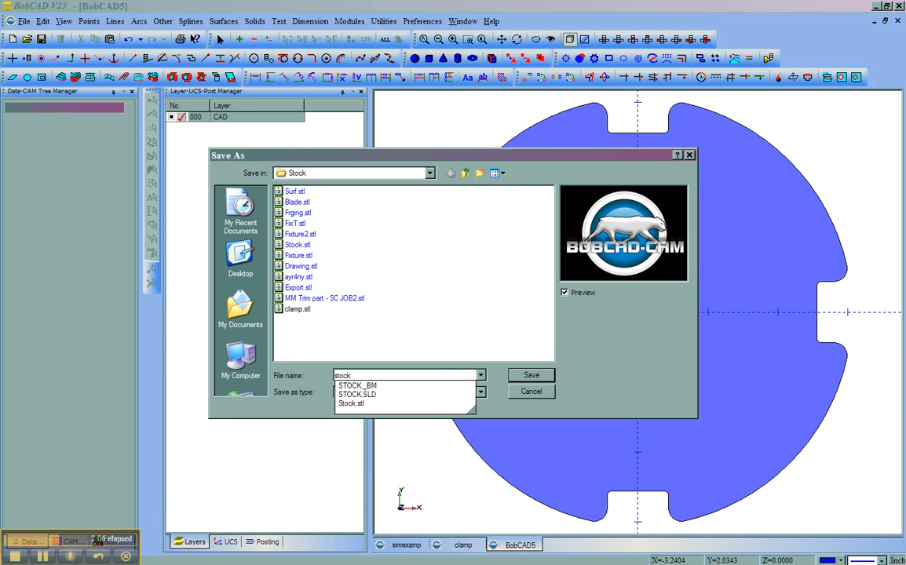
key("Return")
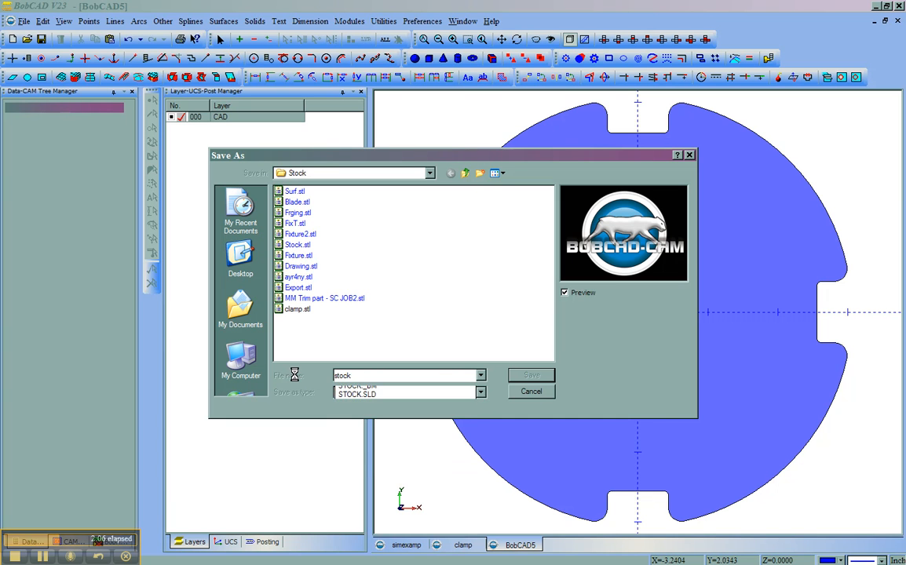
left_click(422, 305)
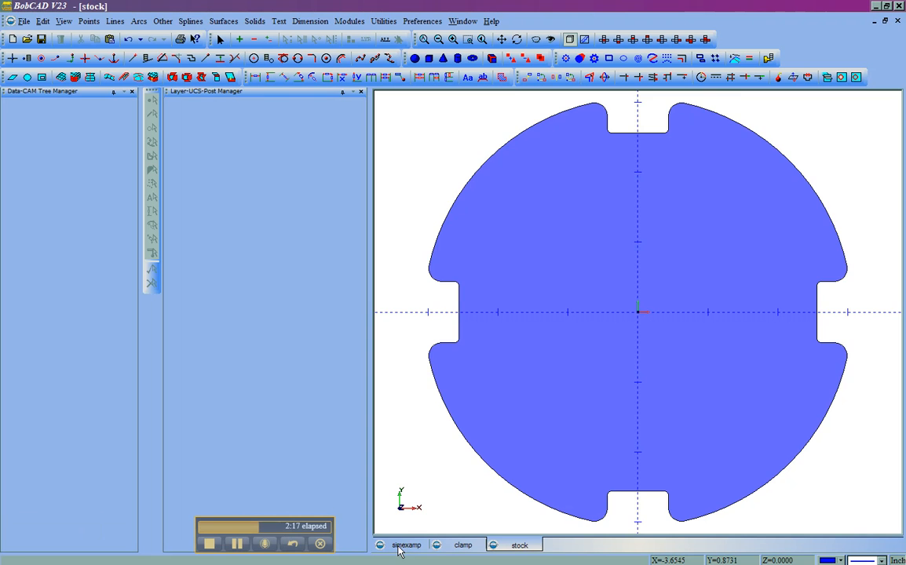
Return to the simexamp drawing and open its posted NC program in the Predator CNC Editor
left_click(401, 550)
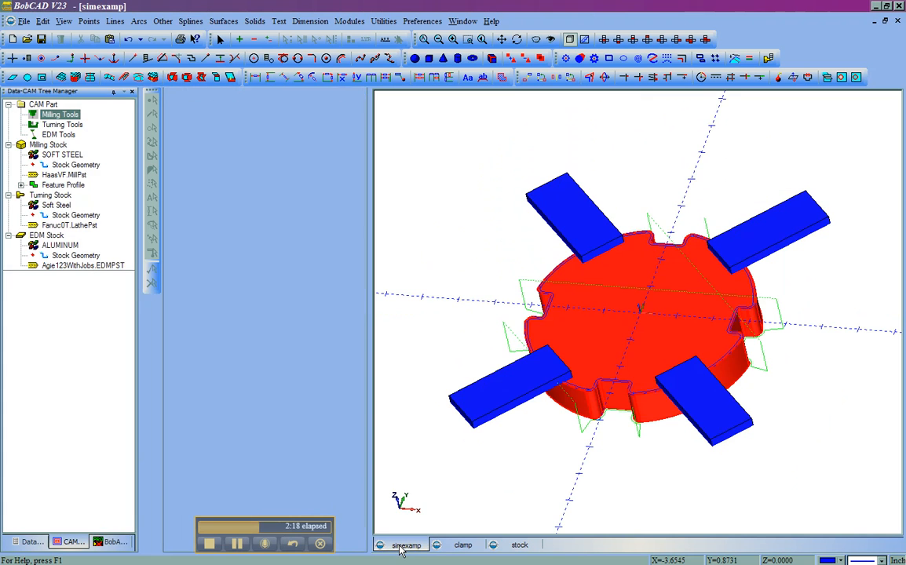
right_click(276, 215)
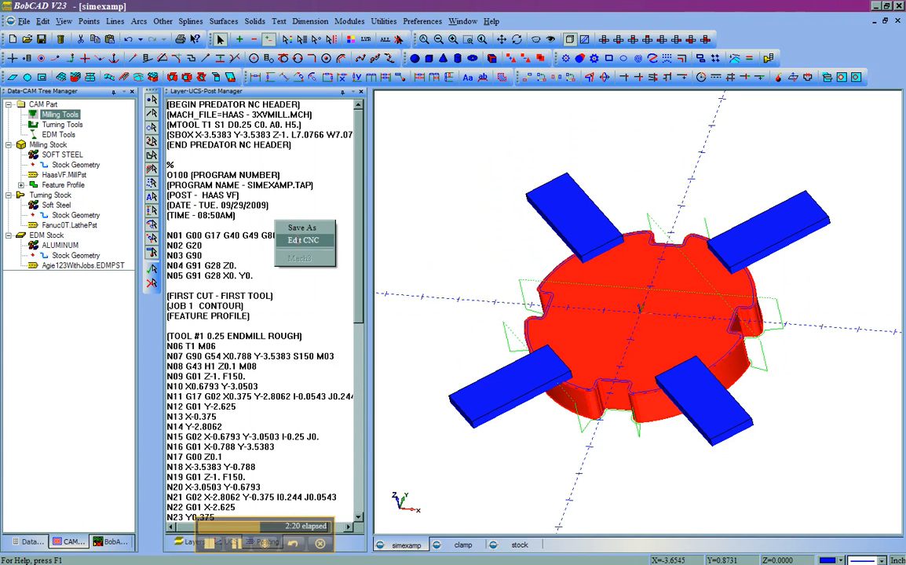
left_click(295, 240)
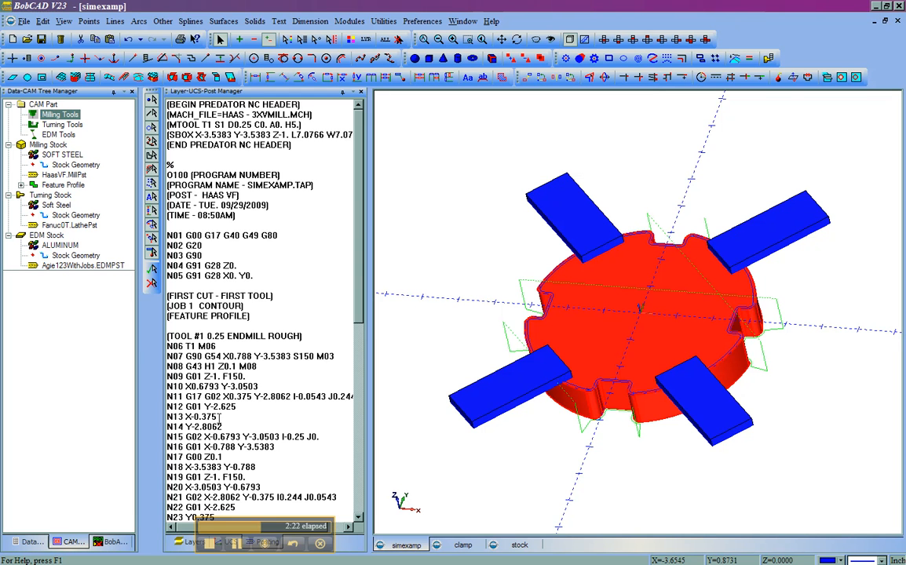
left_click(237, 544)
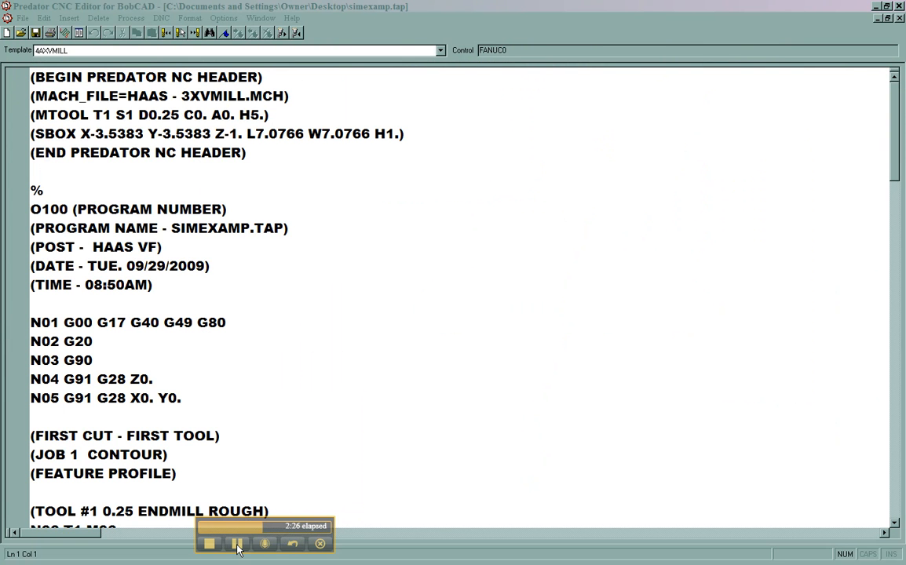
Open a backplot of the simexamp.tap program
left_click_drag(276, 257, 264, 278)
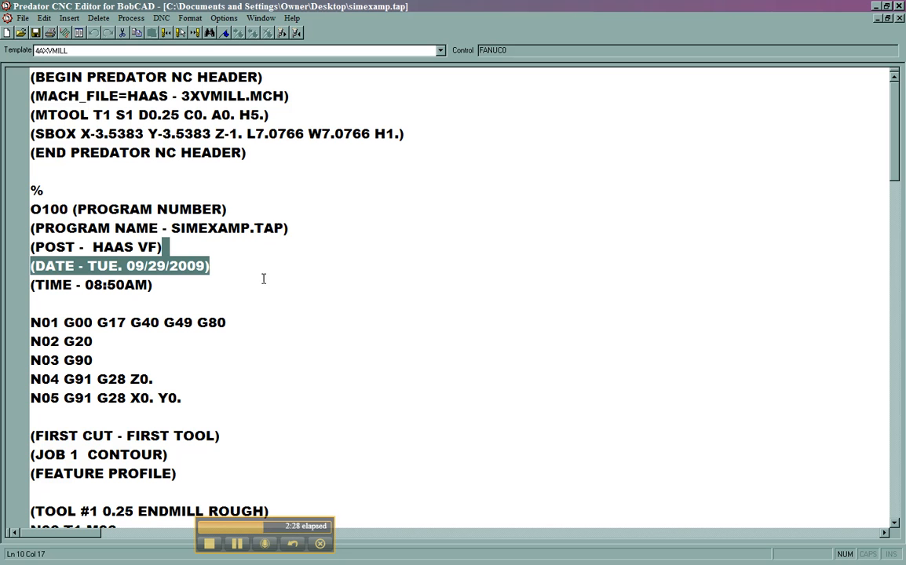
left_click(165, 174)
right_click(131, 171)
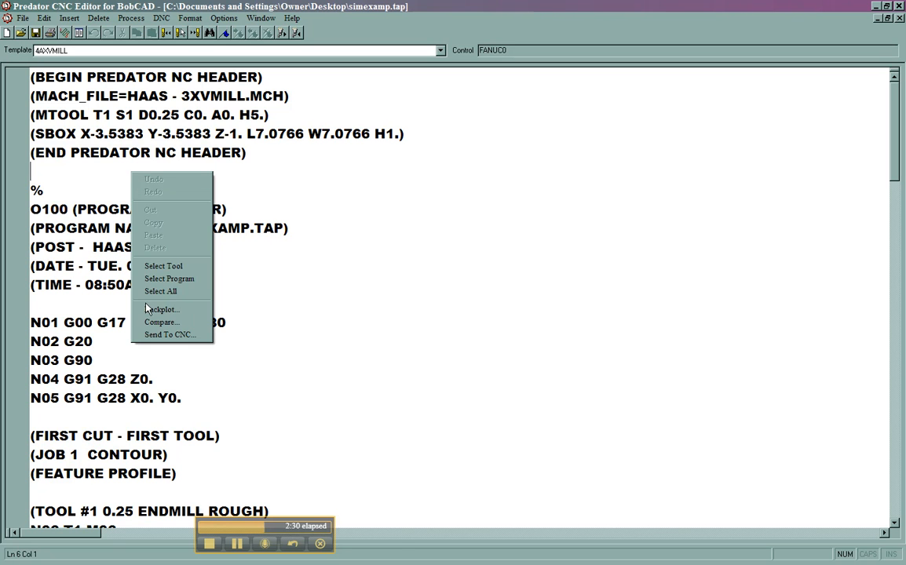
left_click(157, 310)
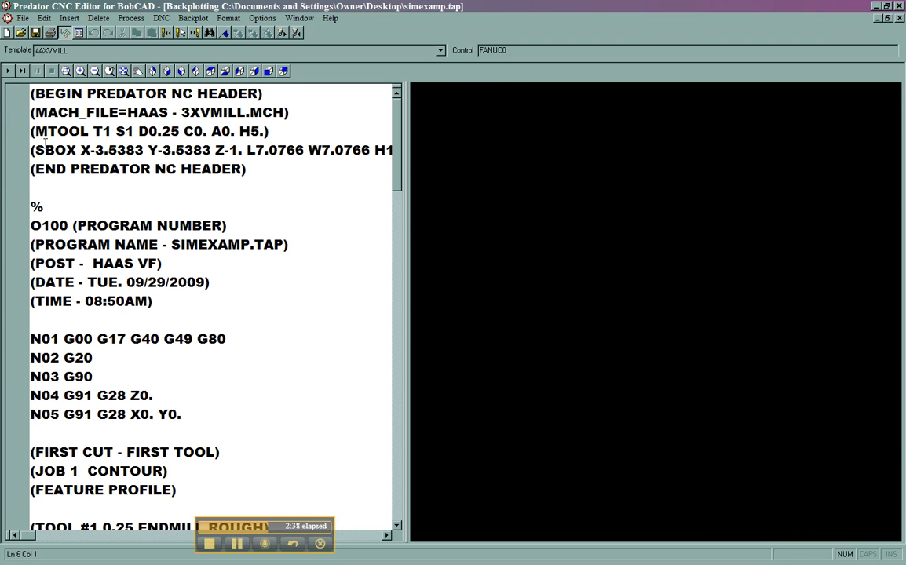
Examine the MTOOL and SBOX header lines and run the backplot with the box stock
left_click_drag(34, 131, 284, 130)
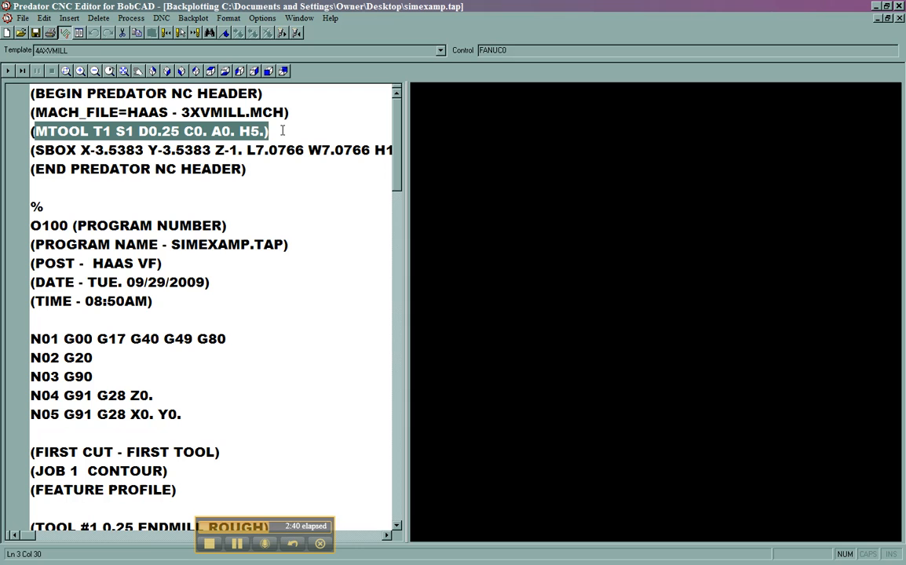
left_click_drag(37, 145, 148, 150)
left_click(54, 151)
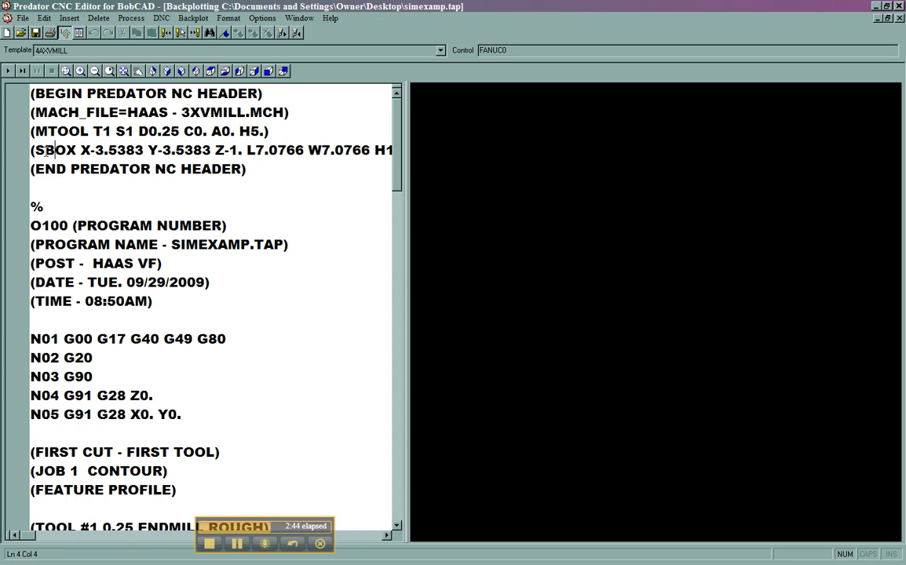
left_click(16, 71)
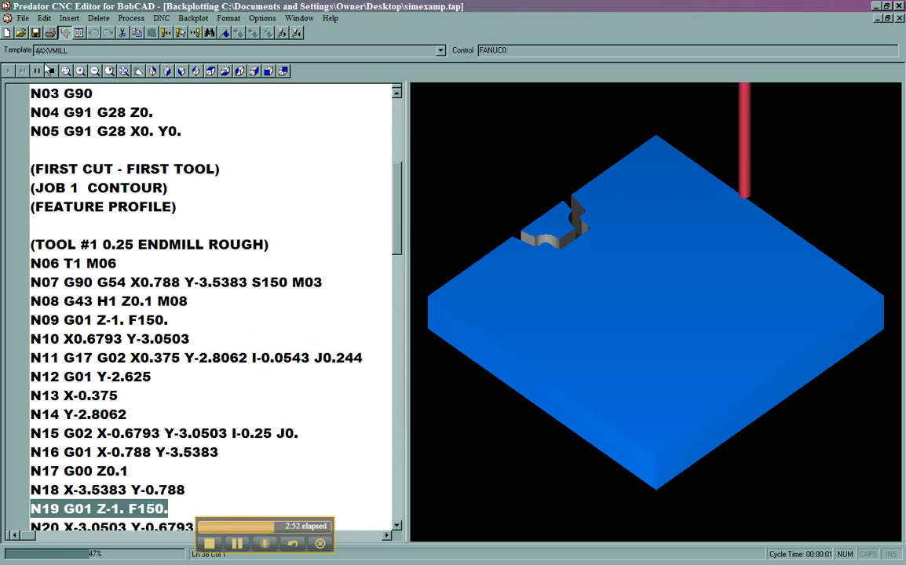
Replace the SBOX stock definition in the Predator header with (SSTL stock.stl)
scroll(360, 187, "up", 6)
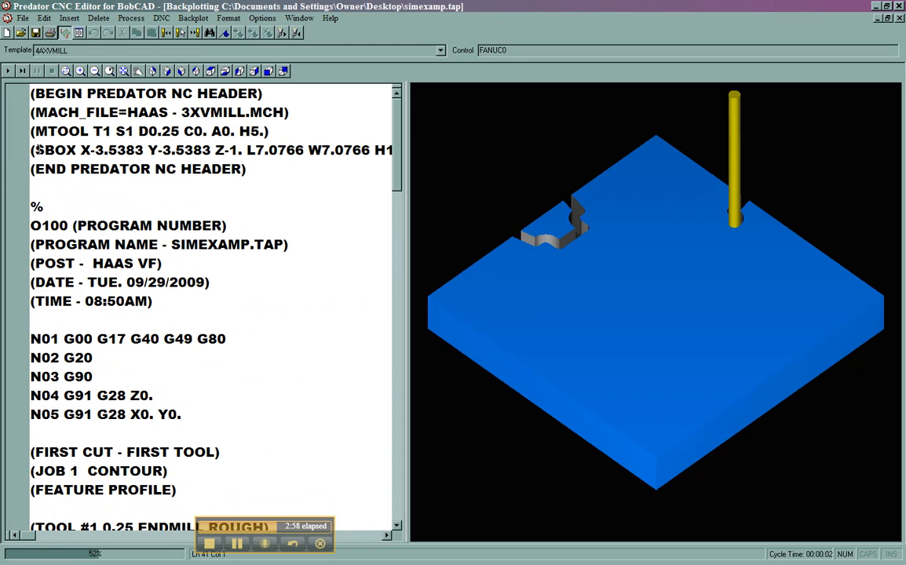
left_click_drag(32, 149, 363, 150)
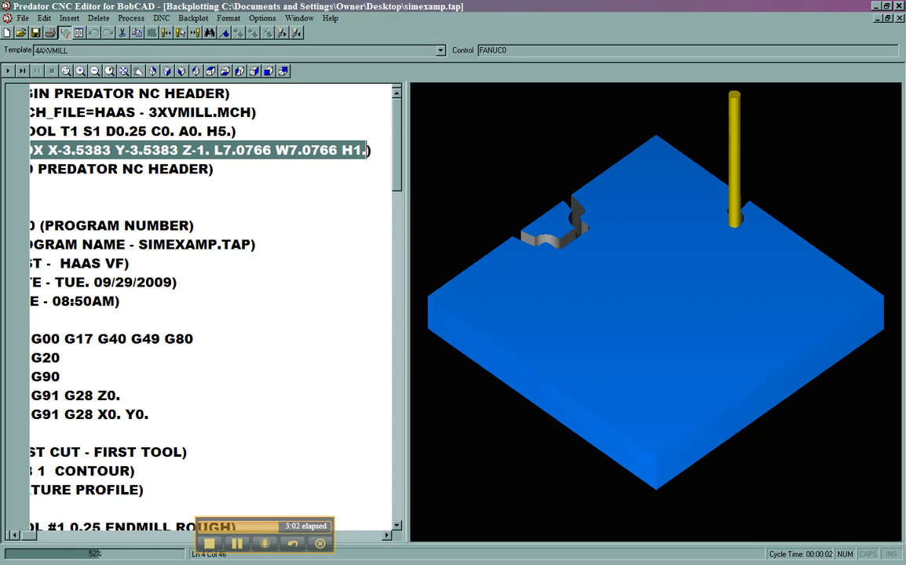
type("sSTL ")
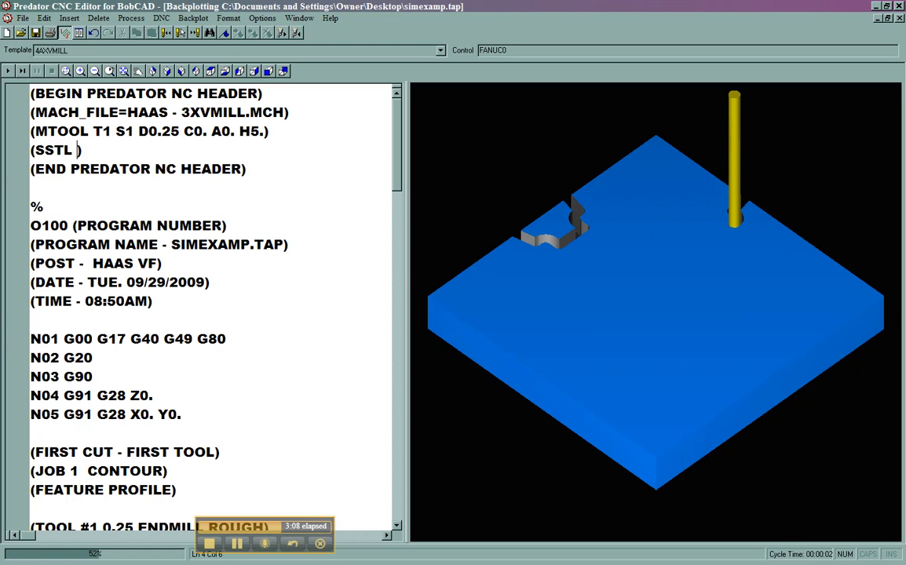
type("stock.")
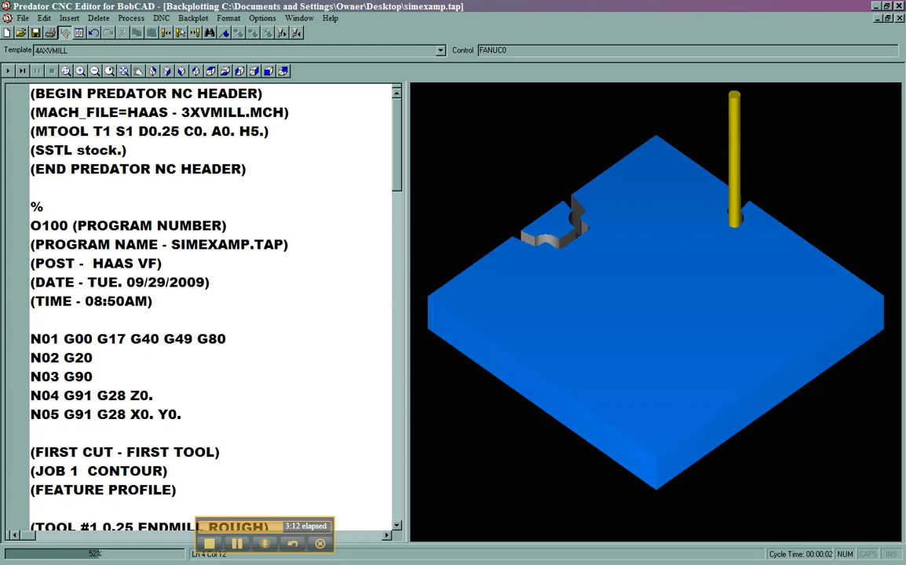
type("stl")
left_click(171, 151)
Add a fixture line (FSTL CLAMP.stl) to the Predator header below the stock definition
key("Return")
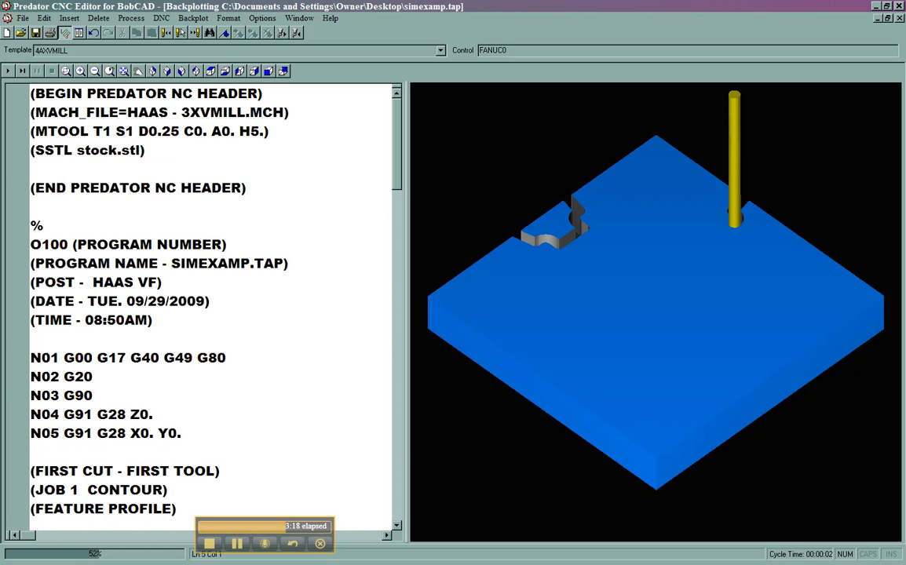
type("(FSTL")
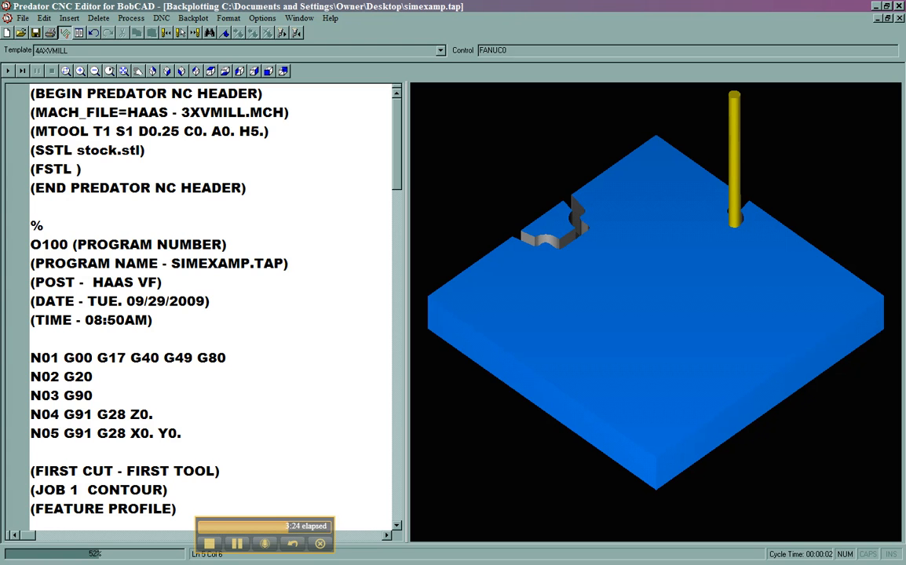
type(" CLAM")
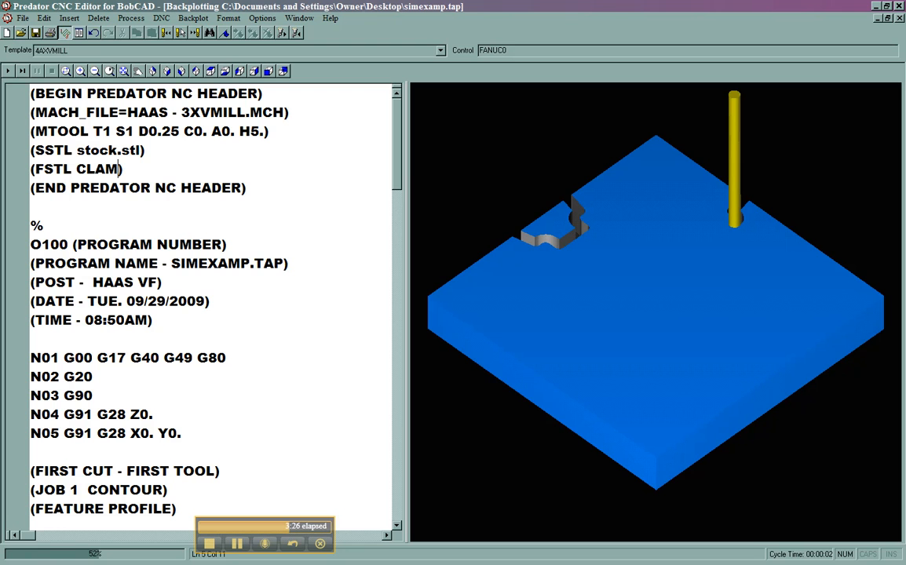
type("P.stl")
Rerun the backplot with the STL stock and clamps, and inspect the simulated part from different angles
left_click(10, 75)
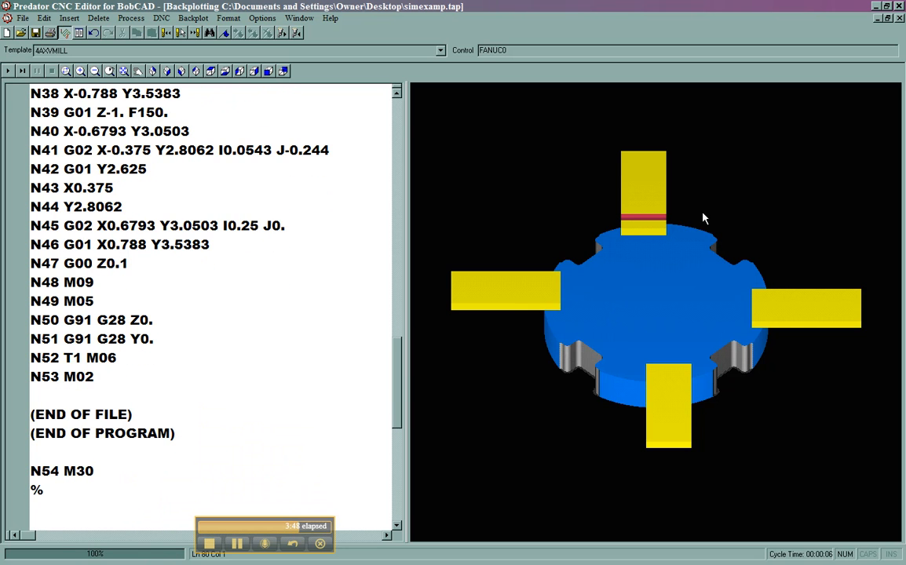
mouse_move(719, 210)
left_mouse_down()
mouse_move(724, 205)
mouse_move(720, 226)
mouse_move(539, 162)
left_mouse_up()
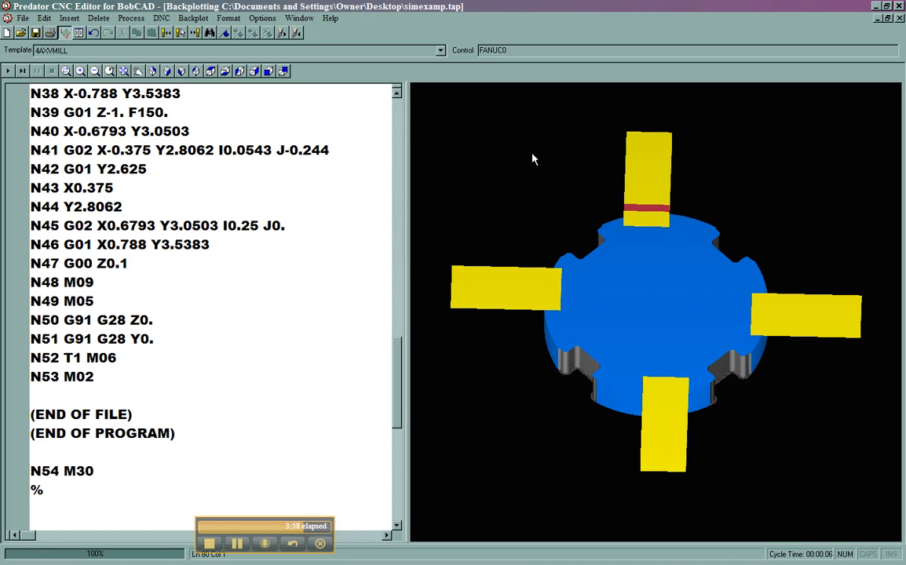
left_click_drag(473, 305, 473, 210)
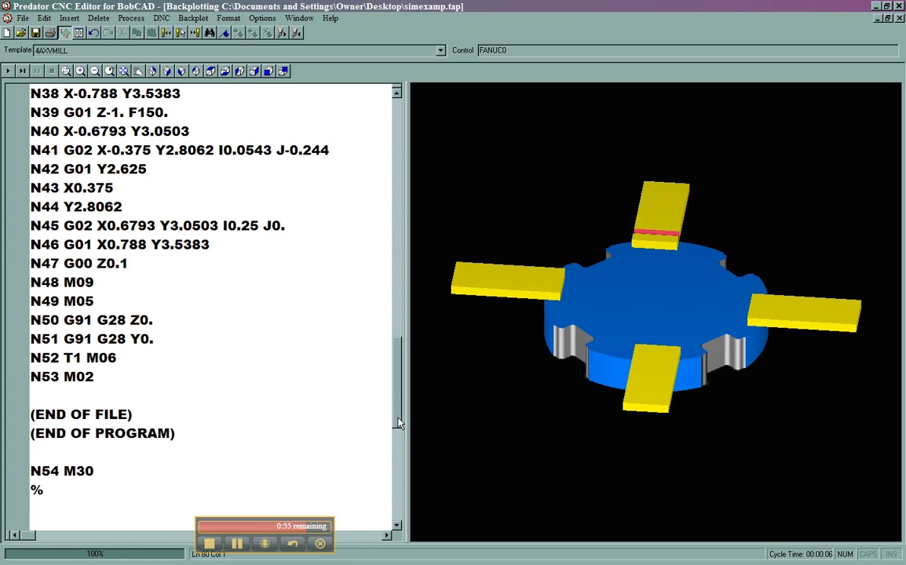
Look up the Predator Header topic in the editor's help index using the keyword pre
left_click_drag(398, 424, 359, 41)
left_click(331, 19)
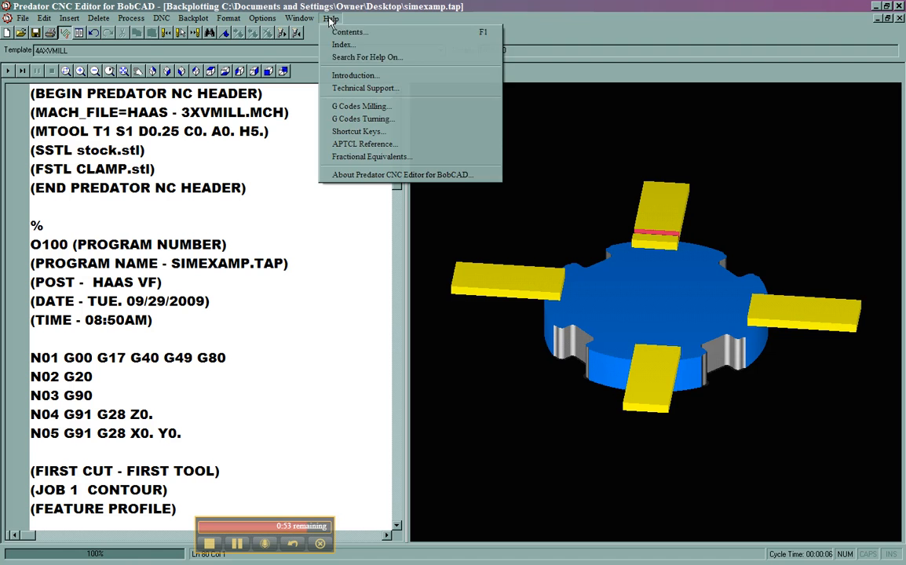
left_click(327, 44)
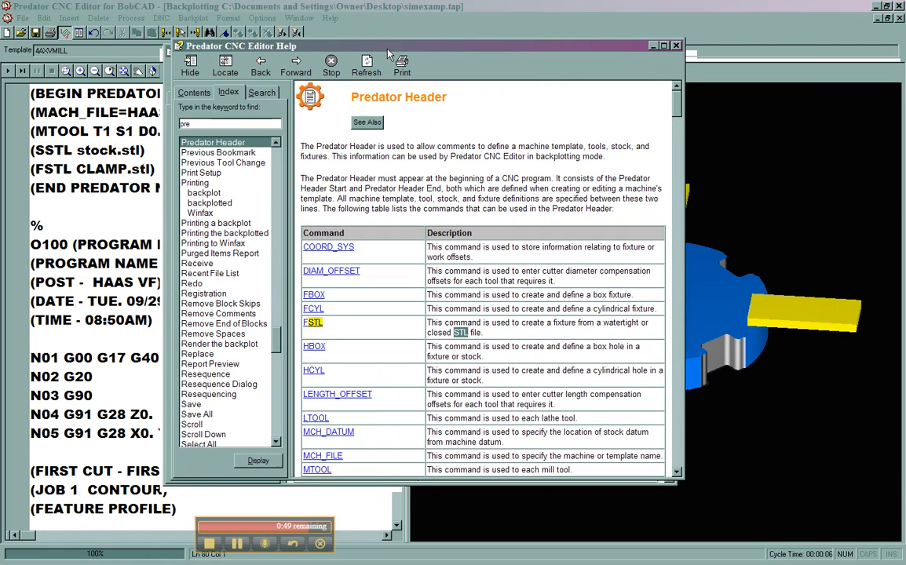
left_click_drag(204, 120, 158, 123)
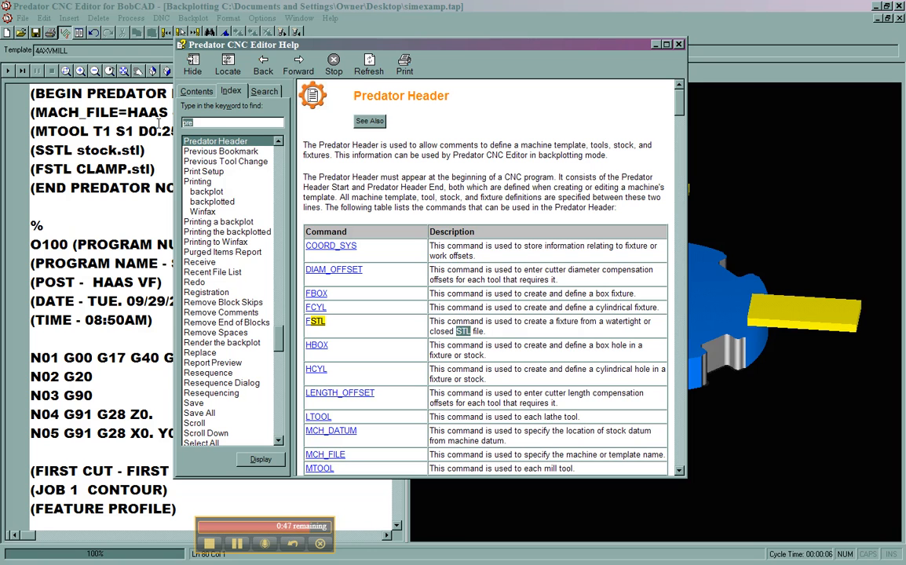
type("pre")
double_click(206, 143)
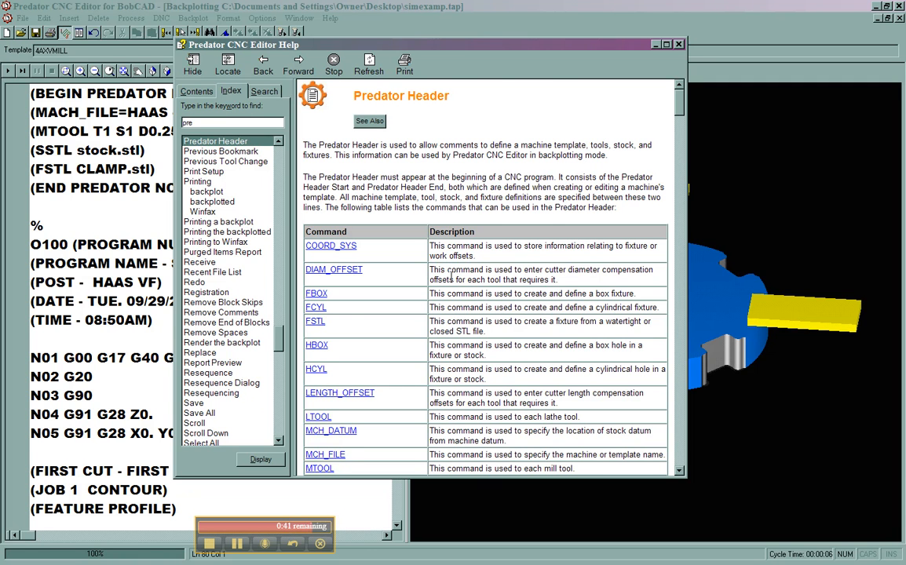
Read the SSTL command's description and example in the help topic, and minimize the help window
scroll(451, 277, "down", 5)
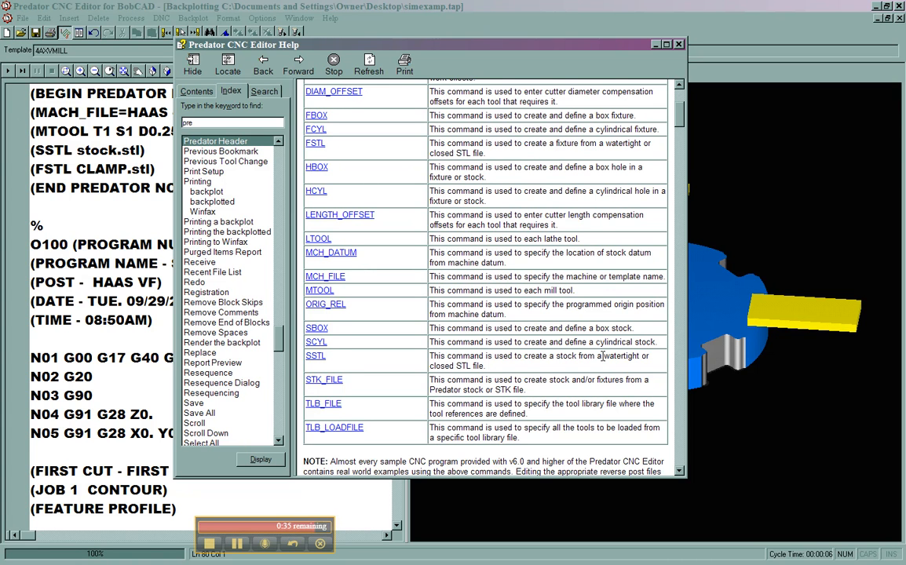
left_click_drag(607, 356, 458, 355)
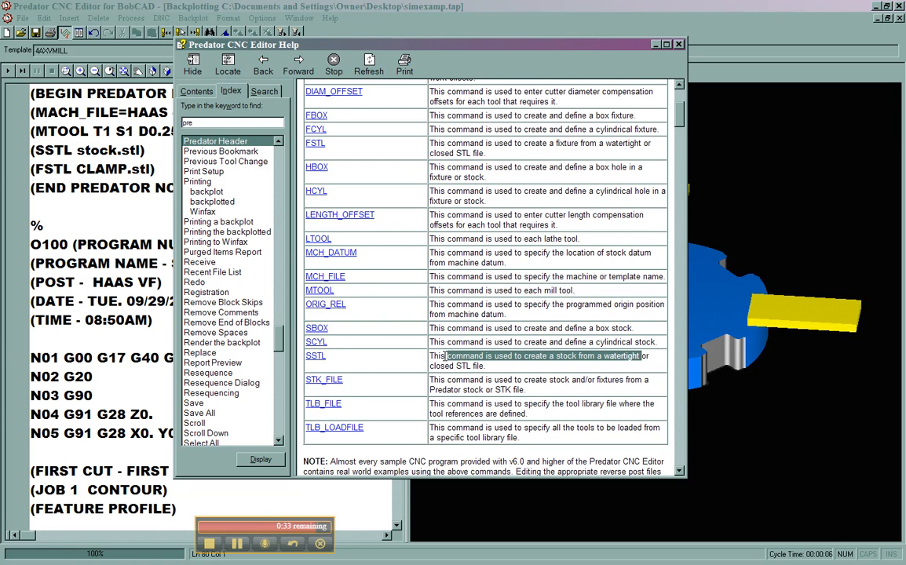
left_click(318, 356)
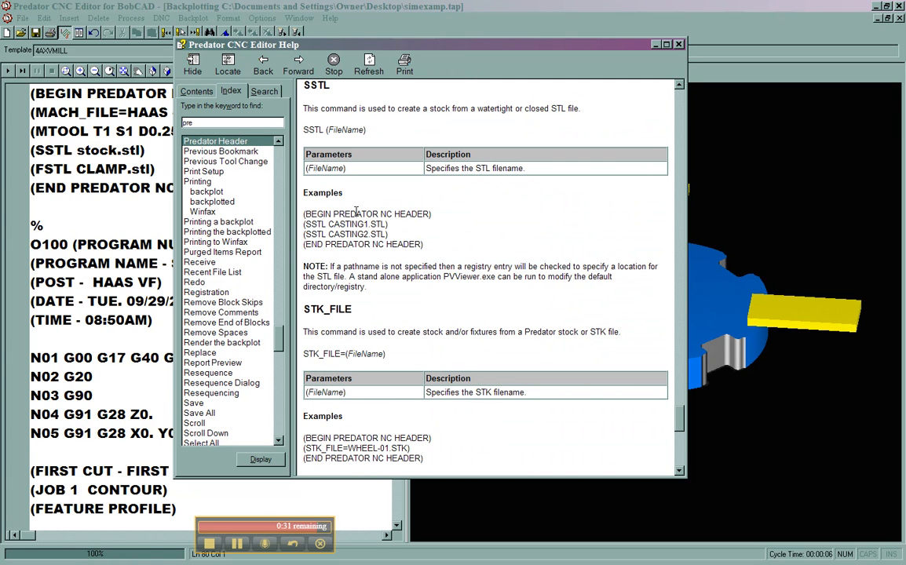
left_click_drag(387, 224, 299, 223)
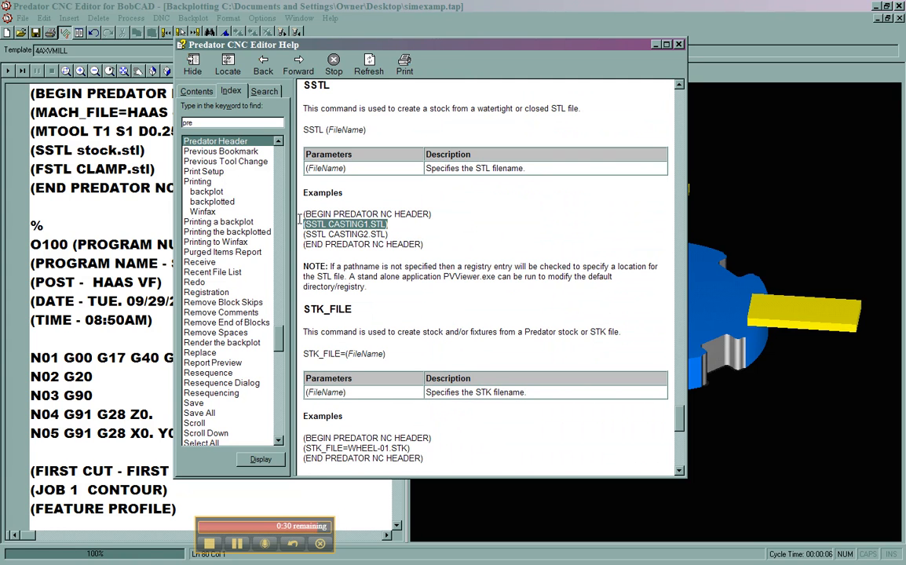
left_click(351, 245)
left_click(655, 44)
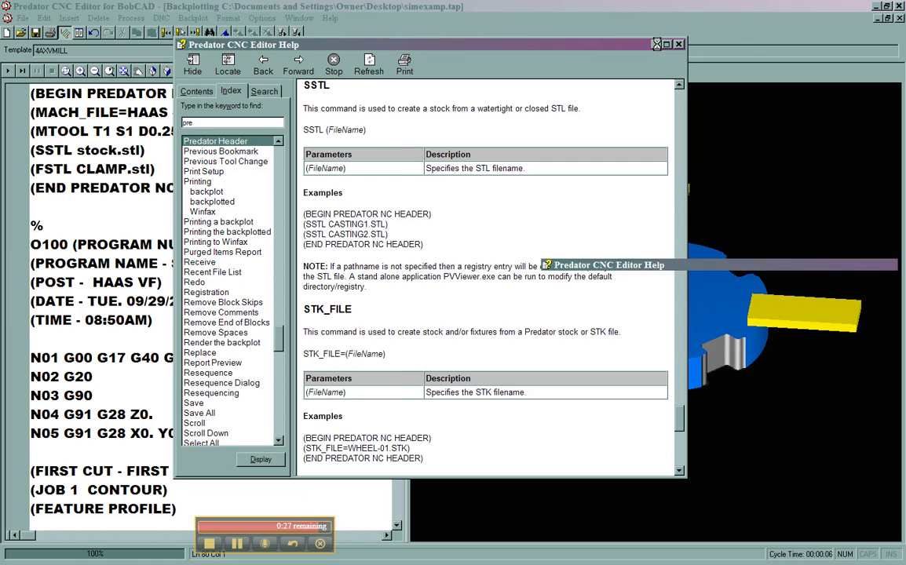
left_click_drag(617, 283, 597, 275)
left_click(328, 186)
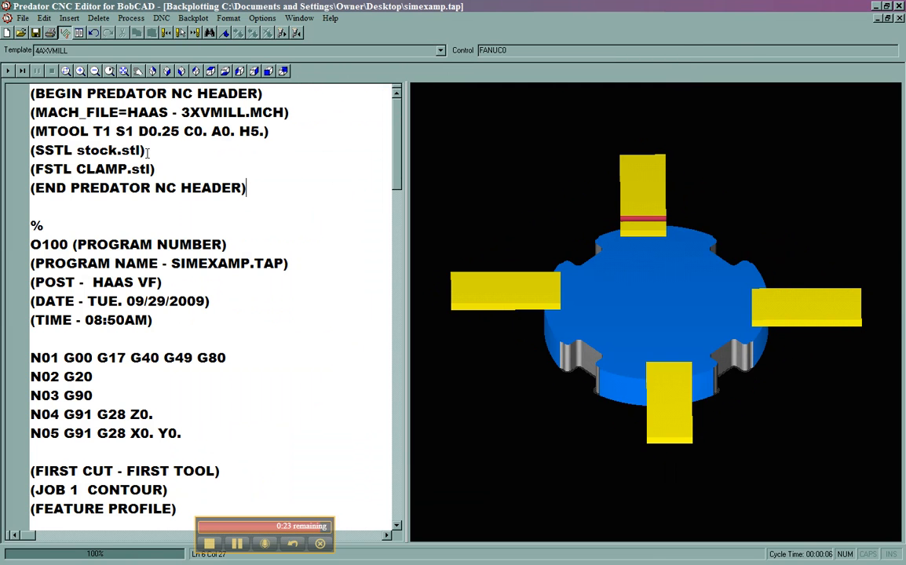
left_click_drag(145, 150, 28, 149)
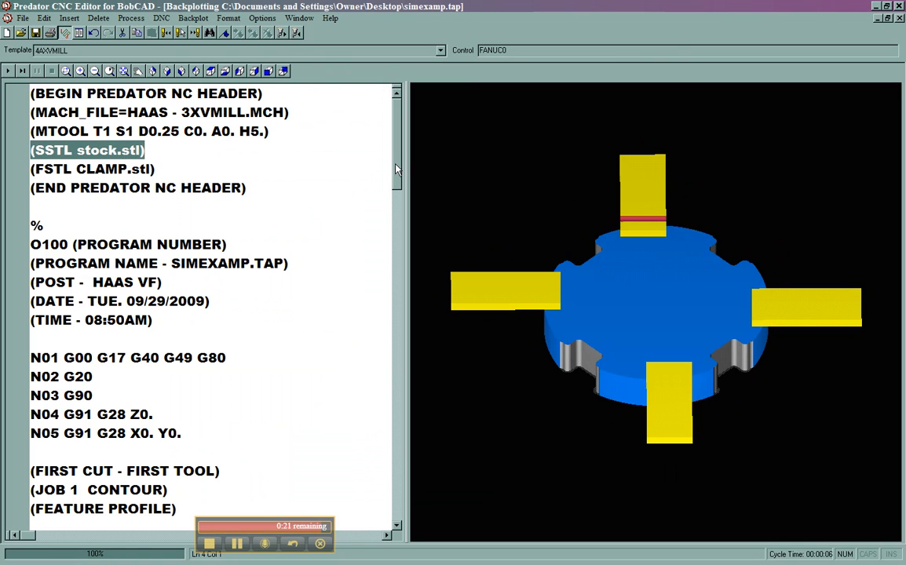
left_click(201, 147)
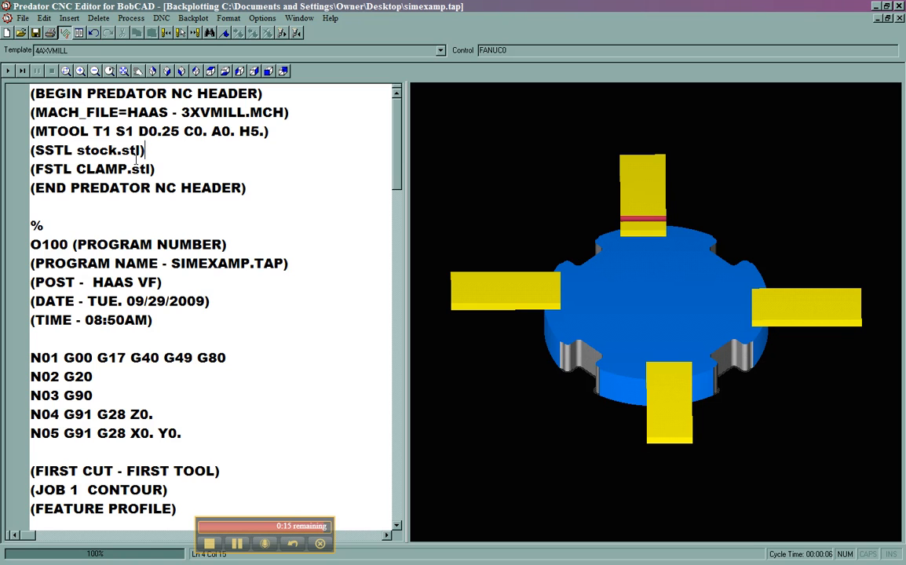
Try prefixing the stock.stl file name in the SSTL line with the path C:\ and remove the prefix again
left_click_drag(142, 150, 85, 162)
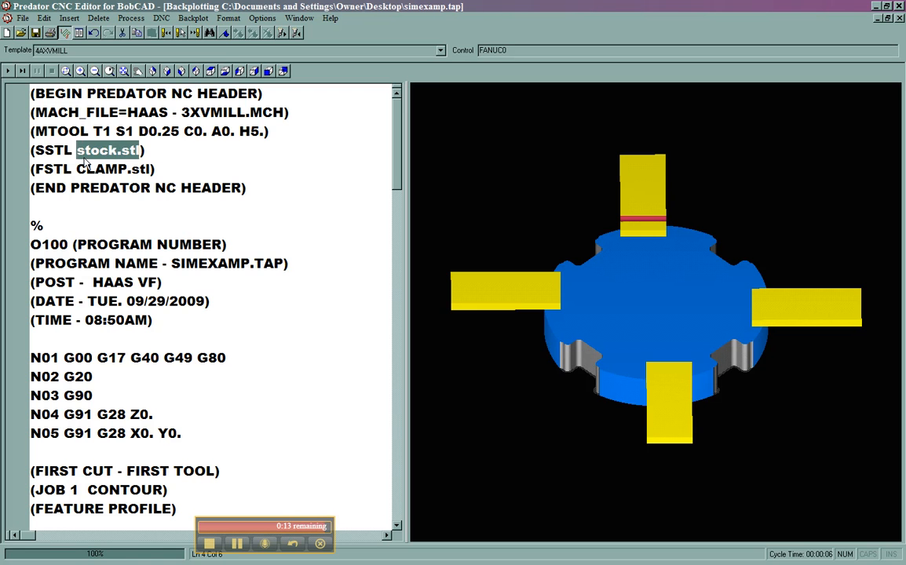
left_click(84, 159)
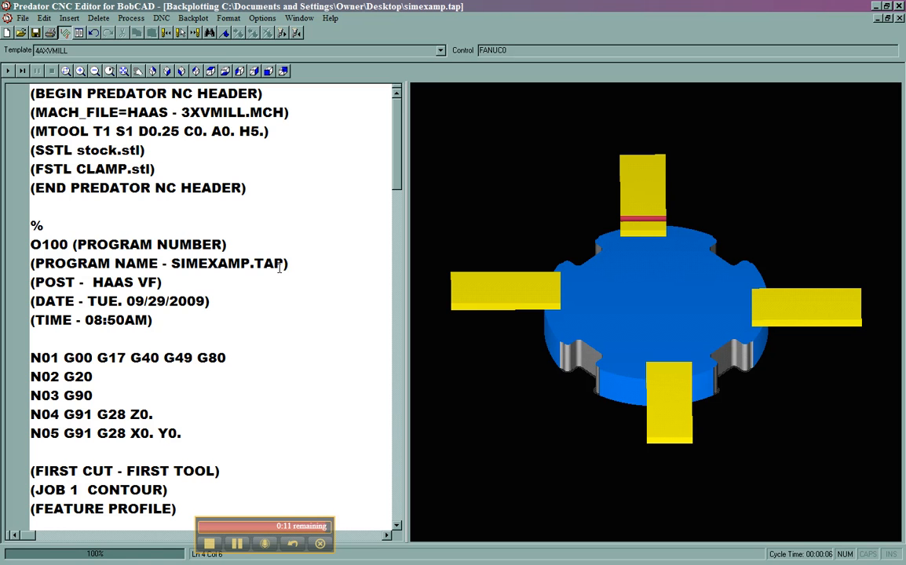
type("C:\\")
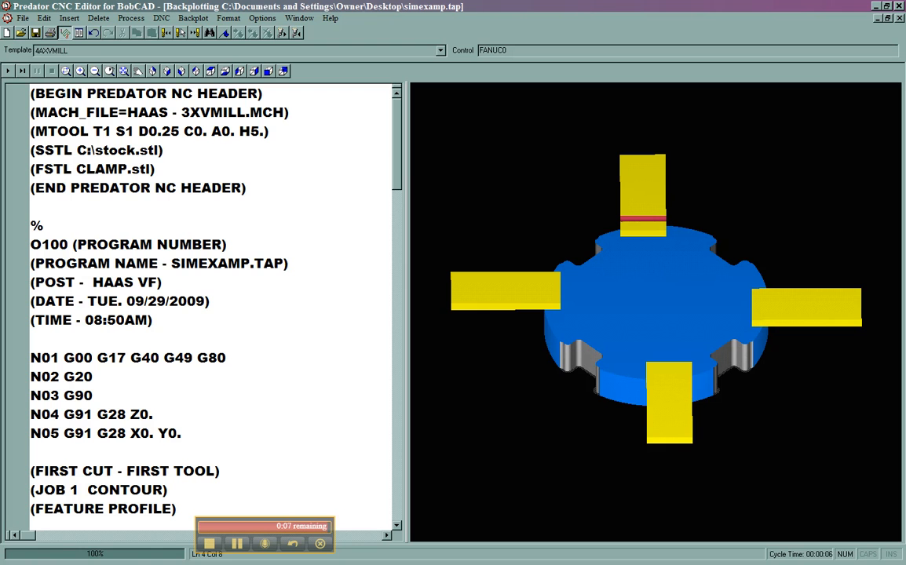
key("BackSpace")
key("BackSpace")
key("BackSpace")
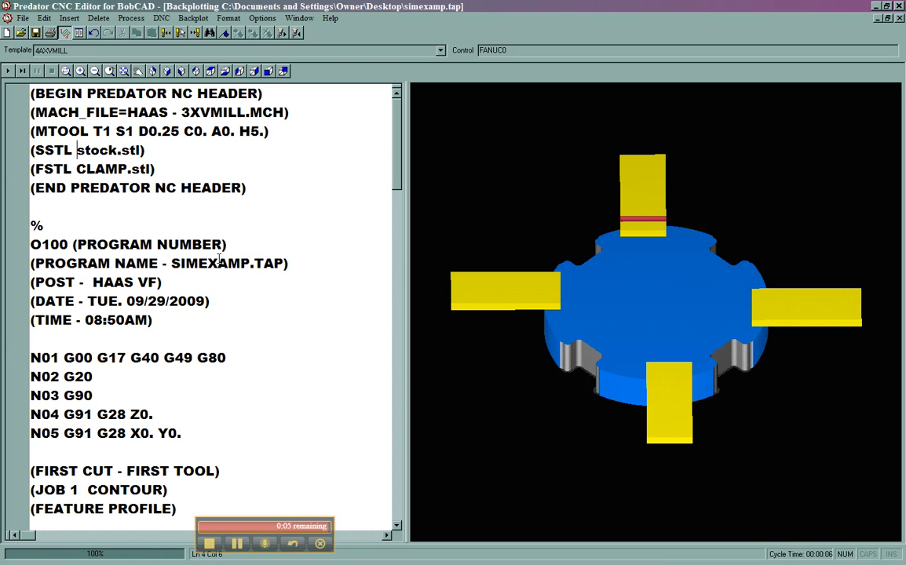